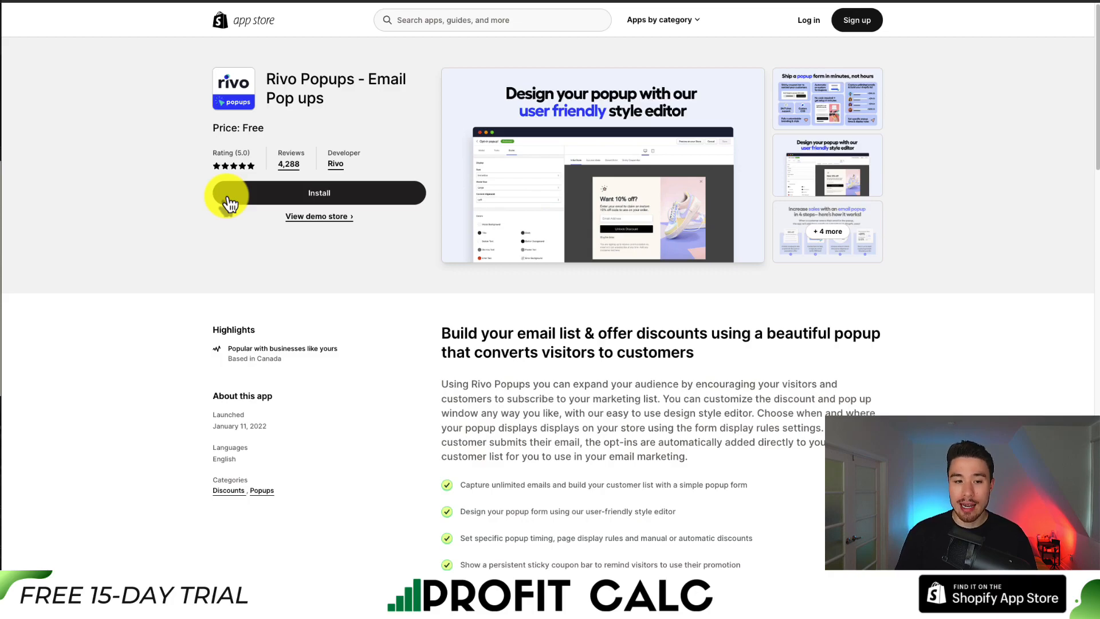
Step: Install the Rivo Popups - Email Pop ups app on the store and open its opt-in popup for editing
click(231, 198)
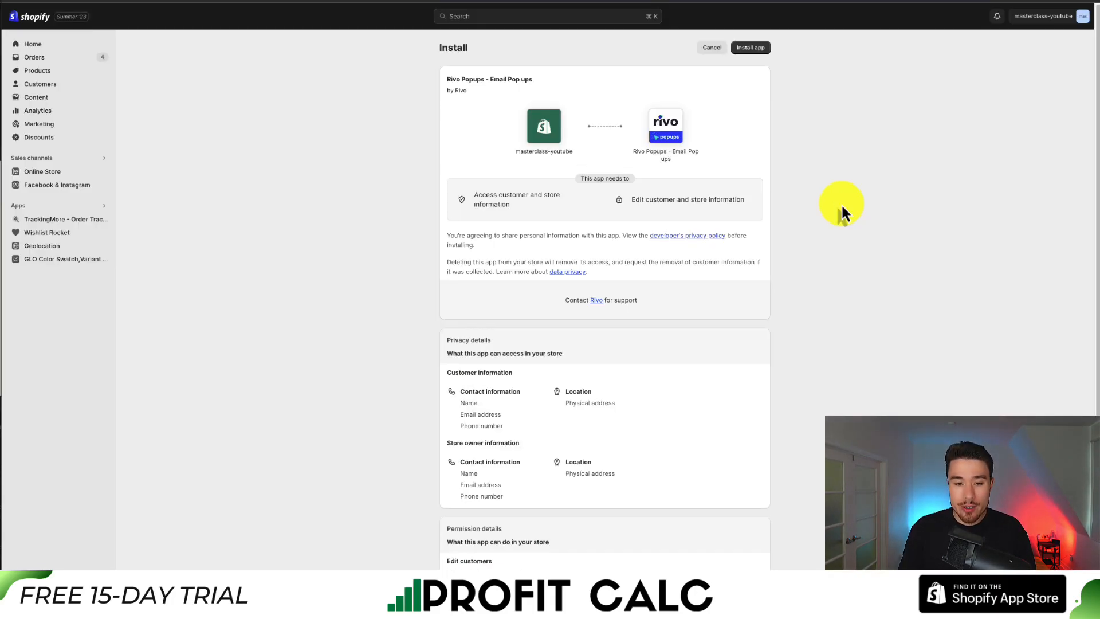
click(751, 48)
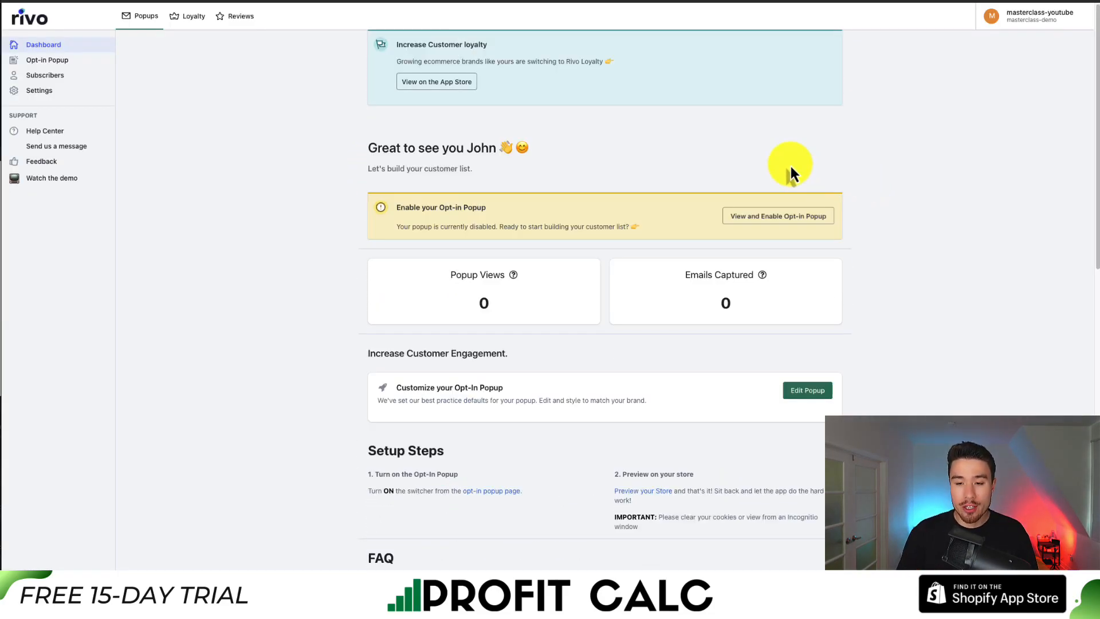
click(732, 223)
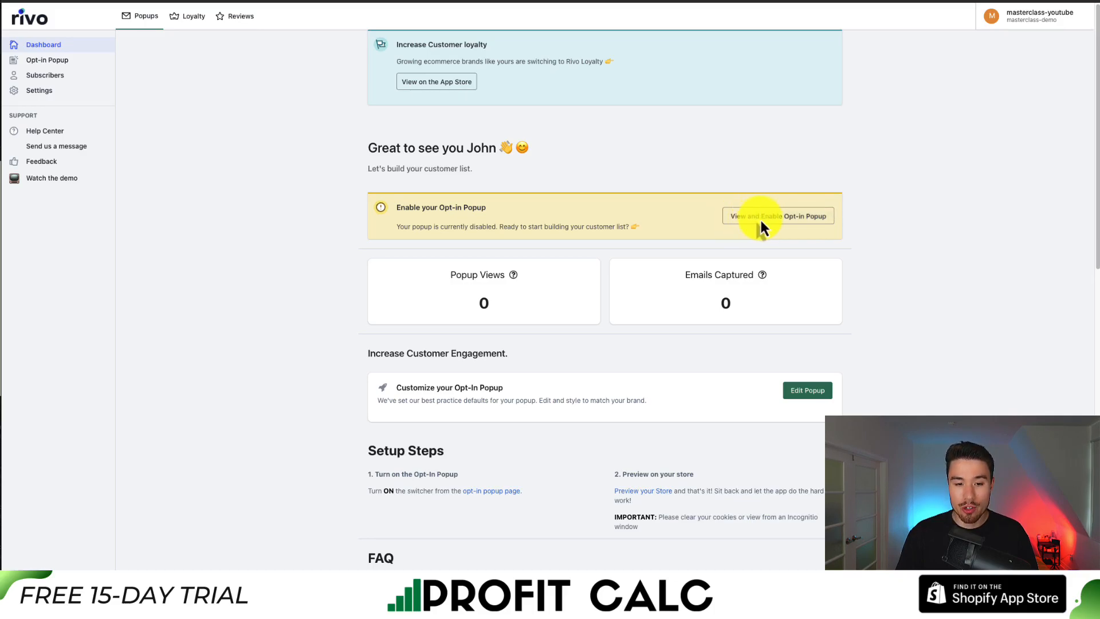
click(778, 223)
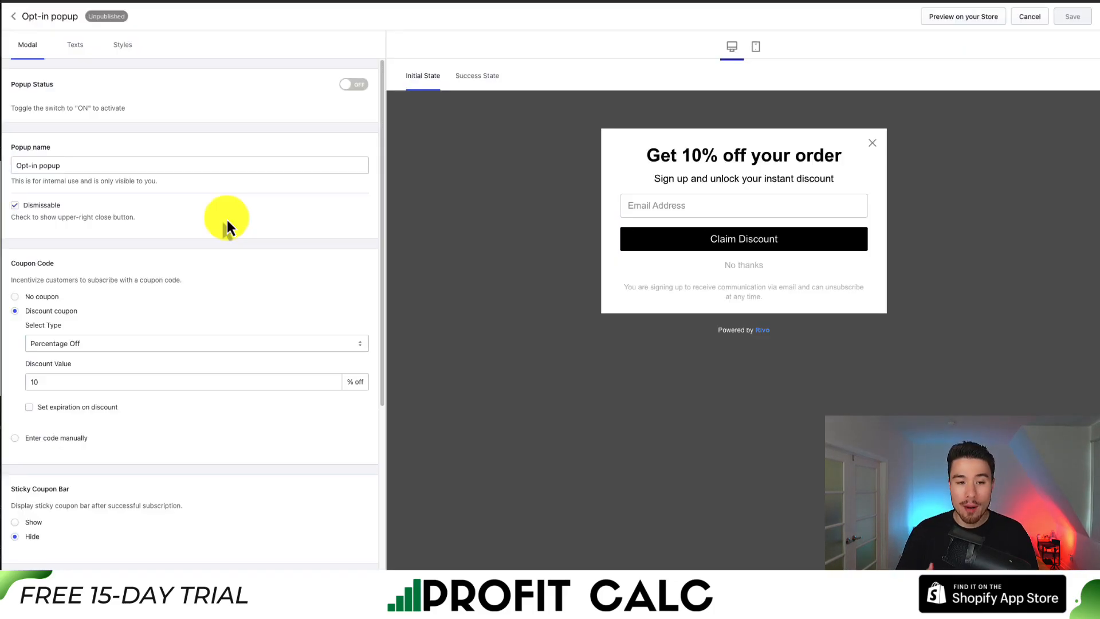
Step: Switch the opt-in popup's status on
drag(36, 103, 267, 99)
click(353, 85)
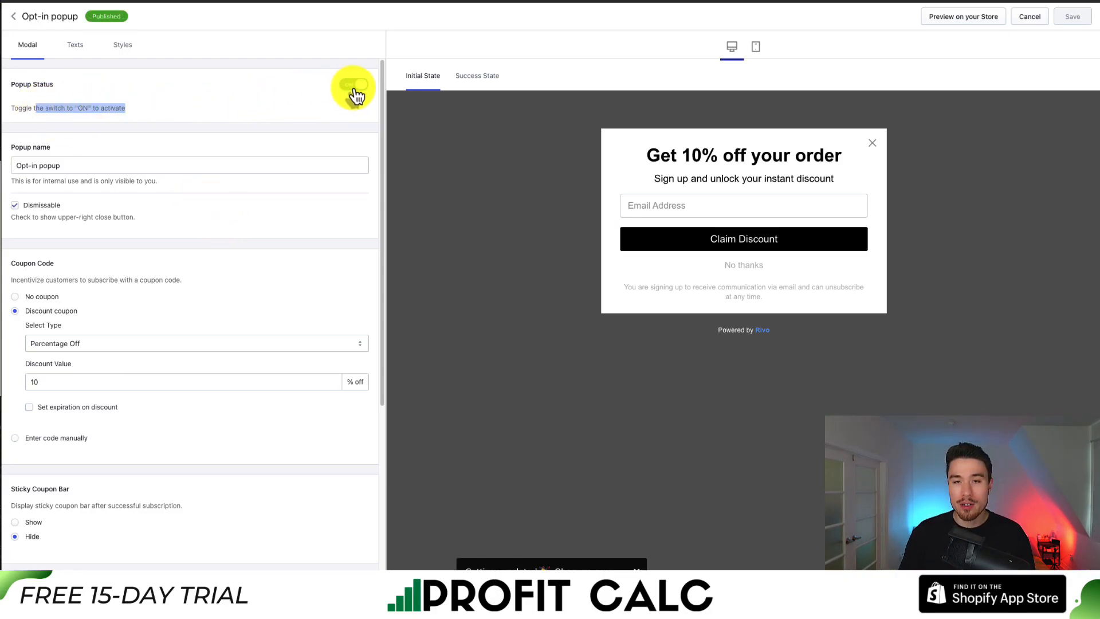
click(23, 143)
drag(73, 162, 154, 180)
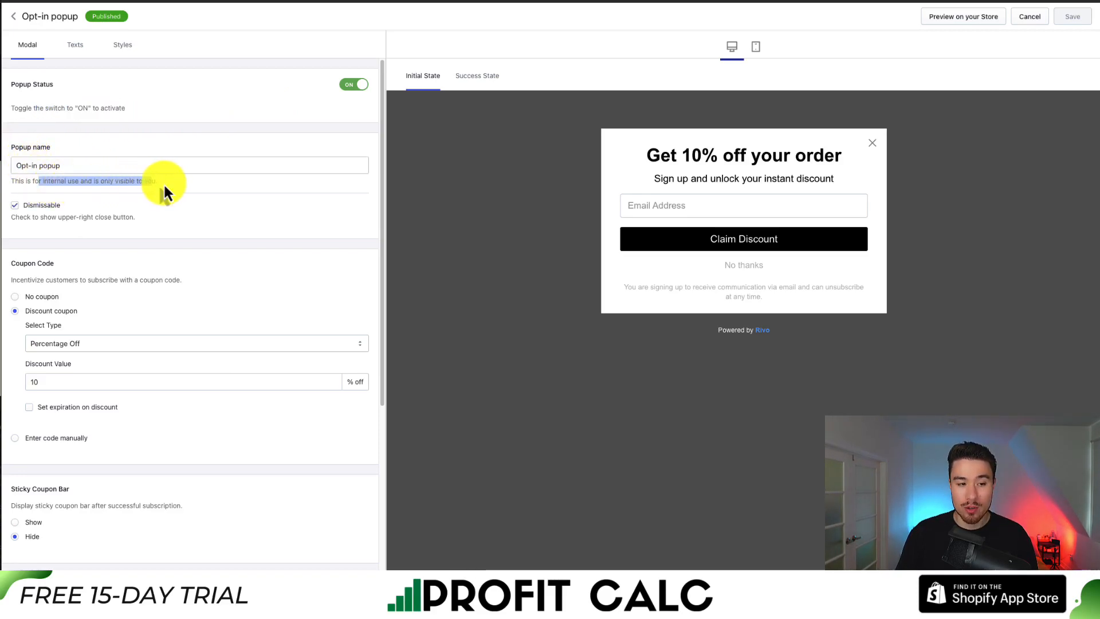
Step: Try the coupon's manual code entry and discount expiration options, returning to the Percentage Off discount coupon without expiration
scroll(166, 189, down, 1)
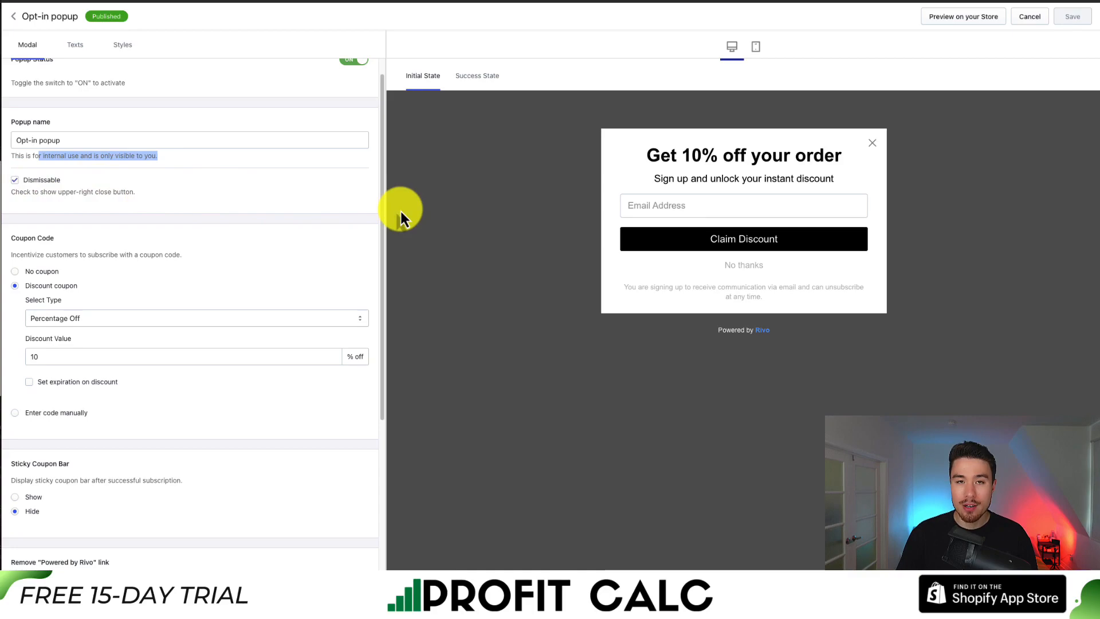
scroll(247, 233, down, 3)
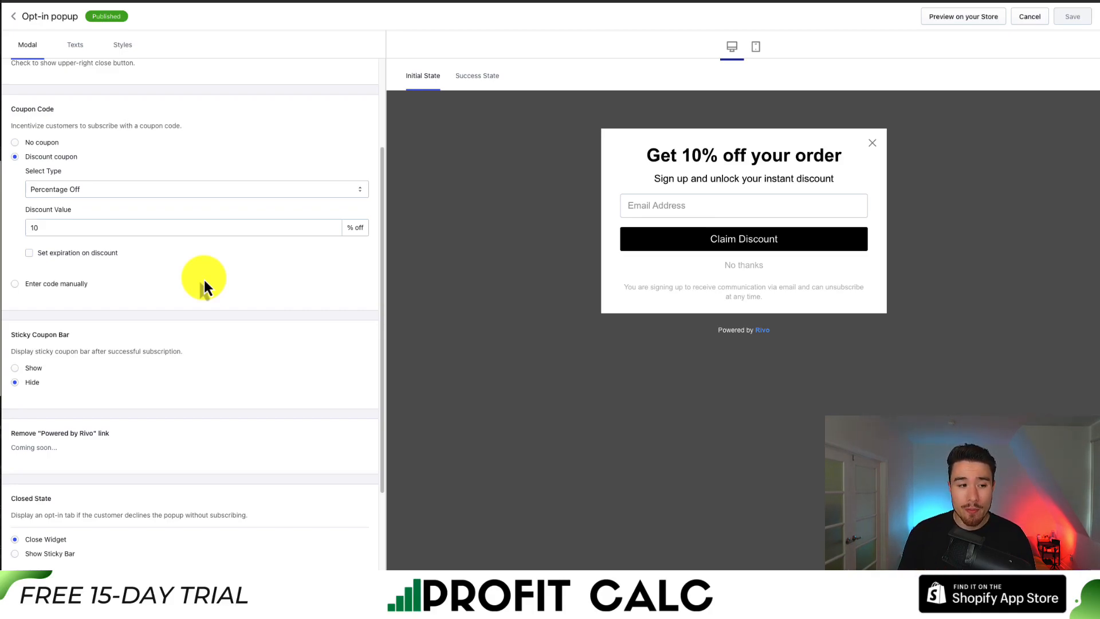
click(118, 187)
click(130, 166)
click(47, 283)
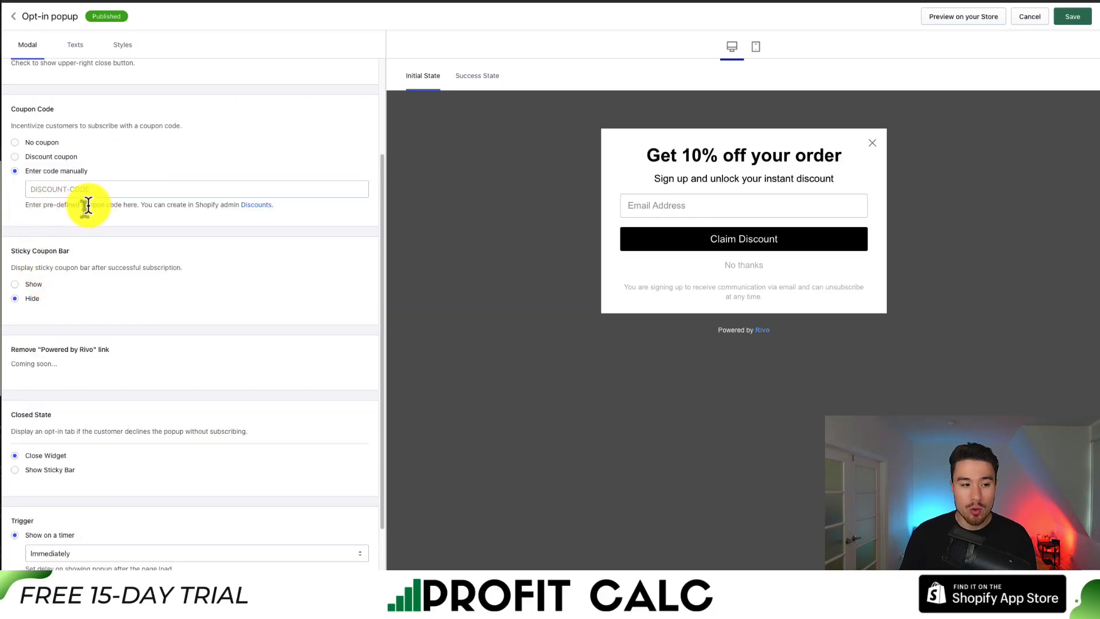
click(56, 161)
click(54, 189)
click(145, 152)
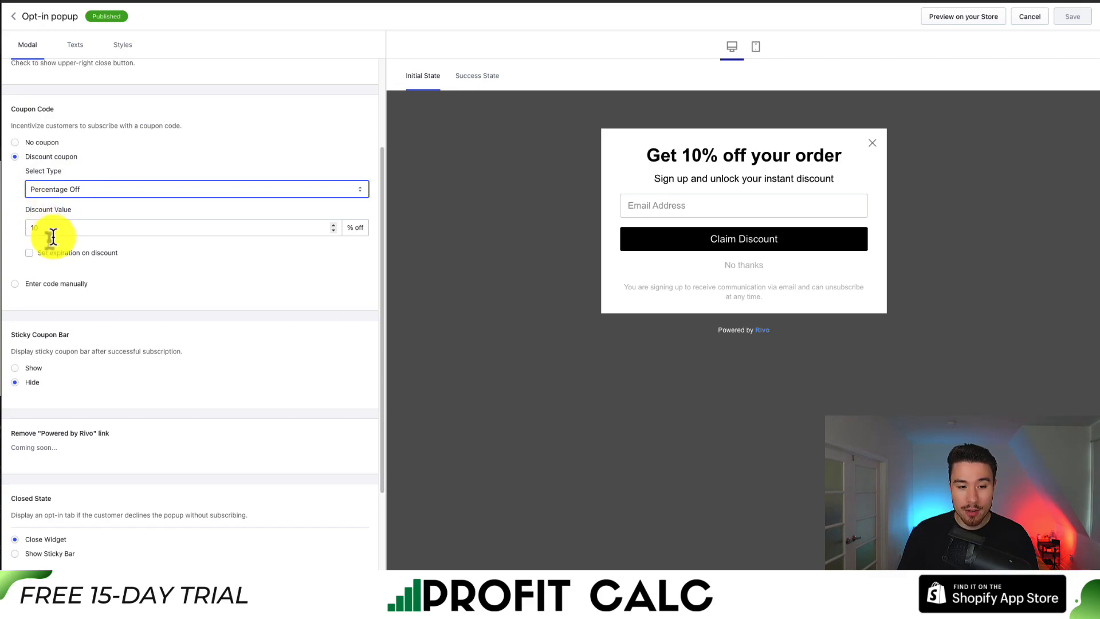
click(62, 253)
click(62, 253)
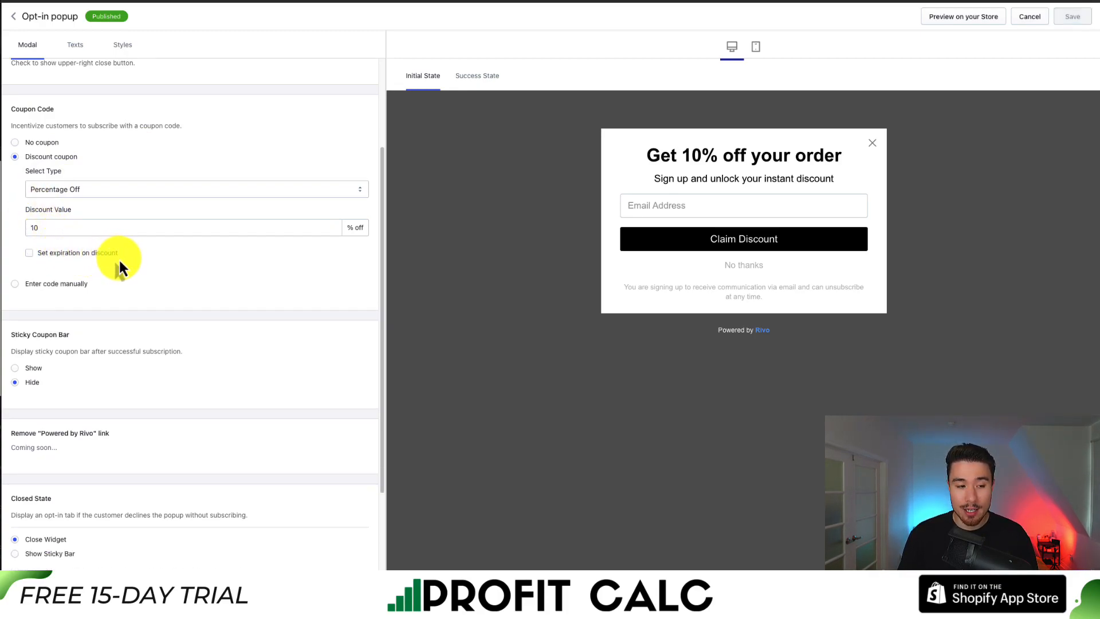
Step: Show the sticky coupon bar after successful subscription and return the preview to the initial state
scroll(118, 258, down, 3)
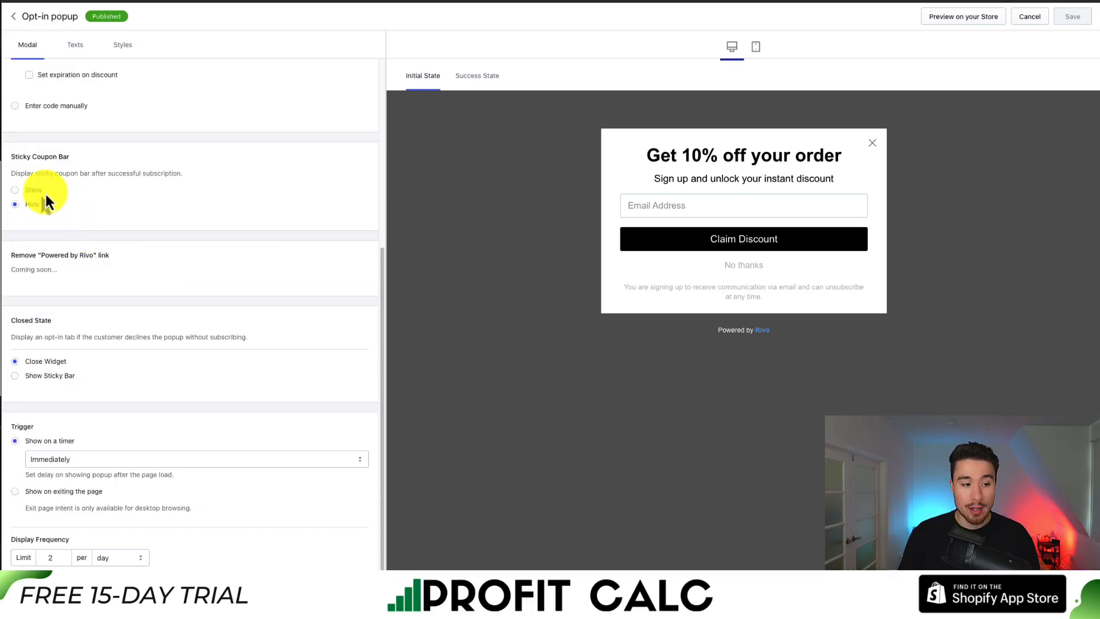
drag(26, 173, 171, 173)
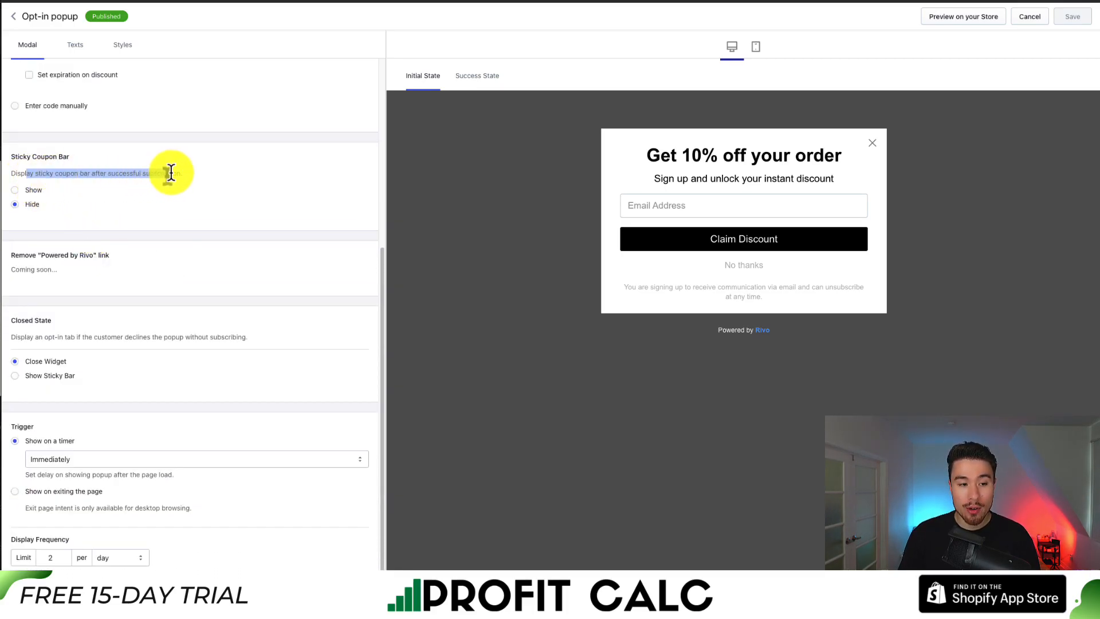
click(30, 190)
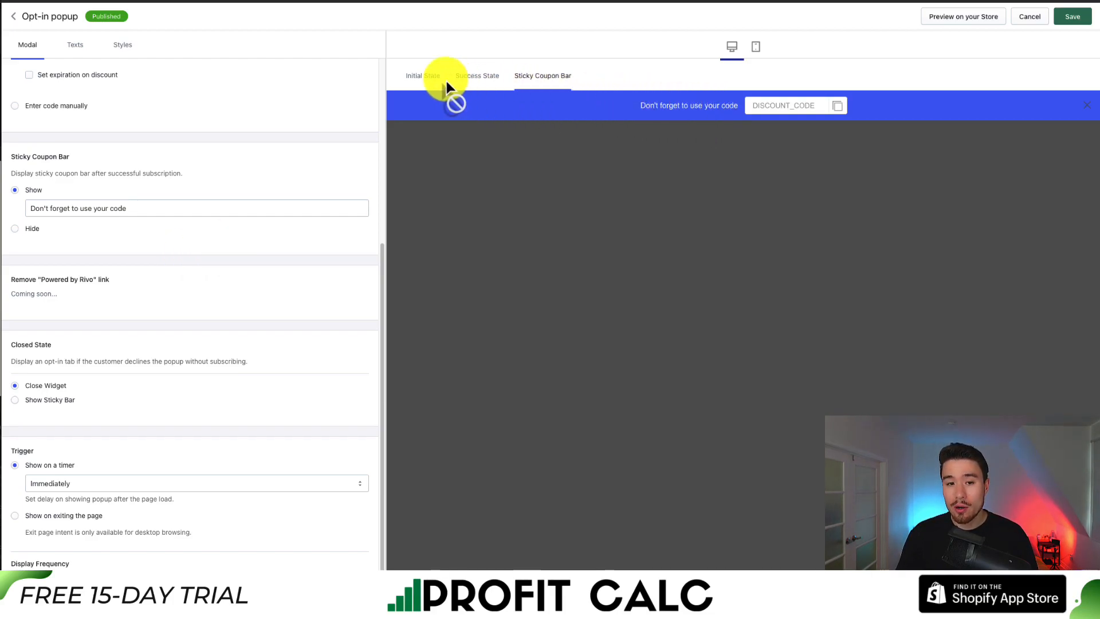
click(428, 79)
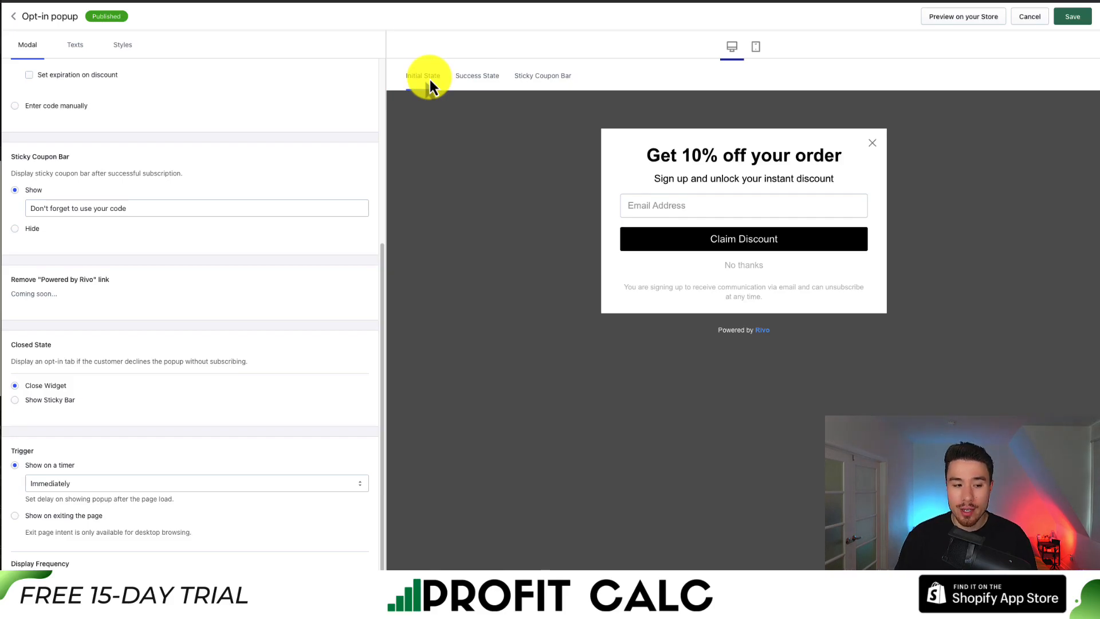
Step: Try the Show Sticky Bar option for the closed state and return it to Close Widget
scroll(74, 192, down, 3)
drag(53, 202, 201, 218)
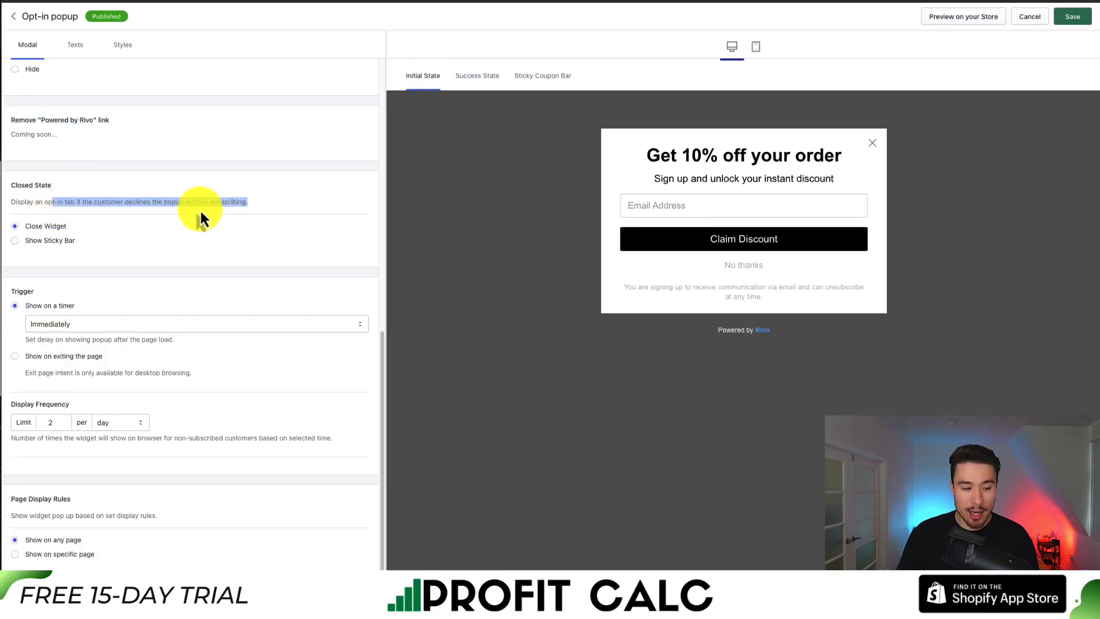
click(54, 243)
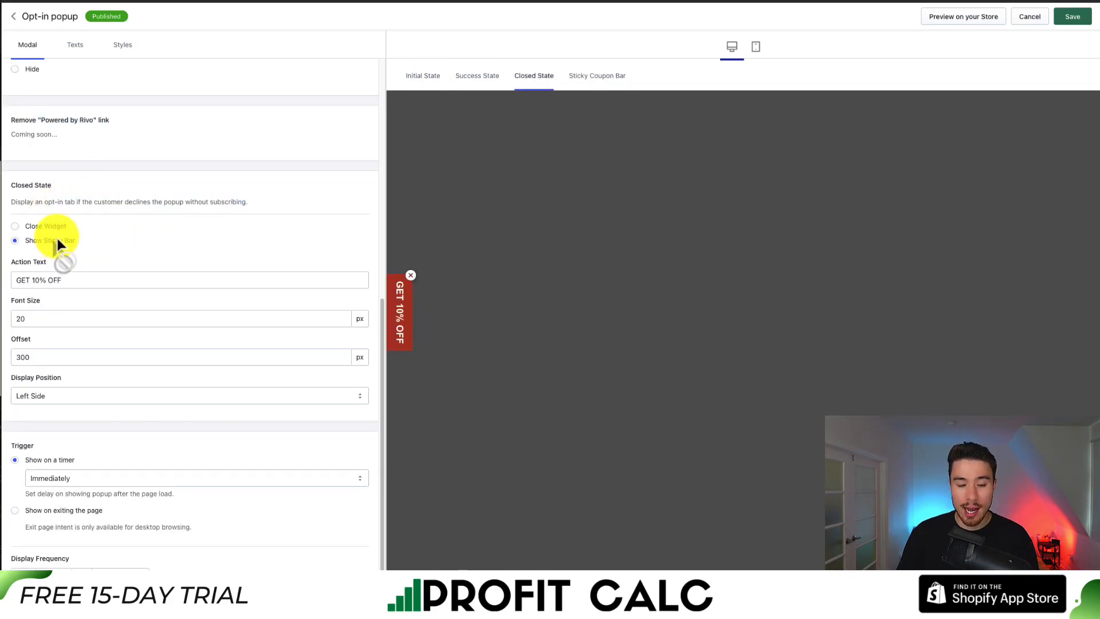
click(58, 228)
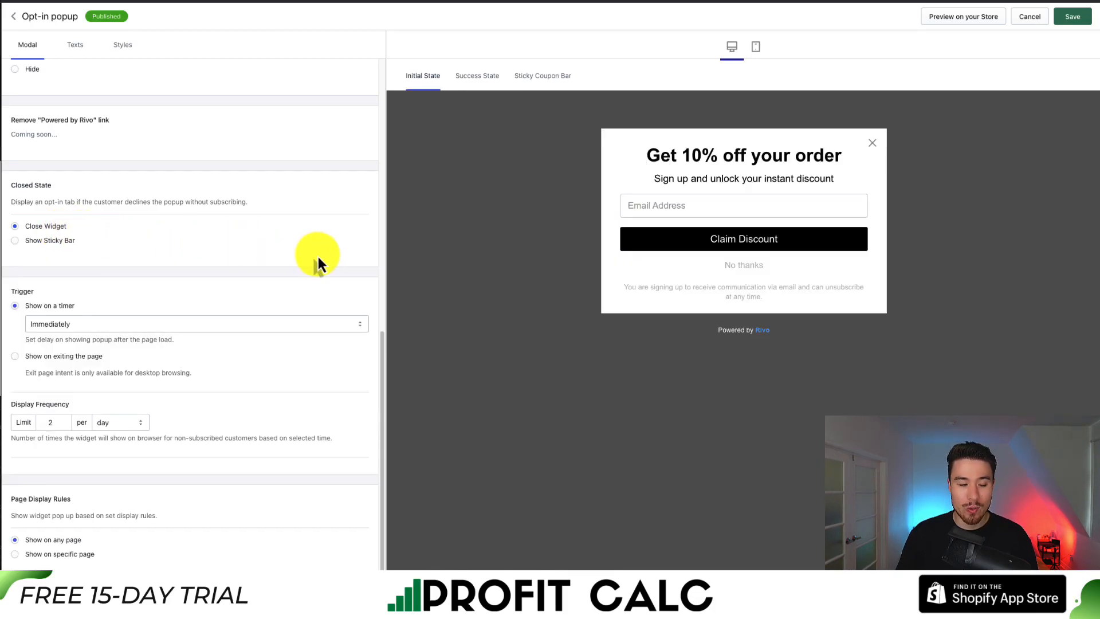
Step: Limit the popup's display frequency to 1 per day, leaving the timer trigger on Immediately
scroll(135, 303, down, 1)
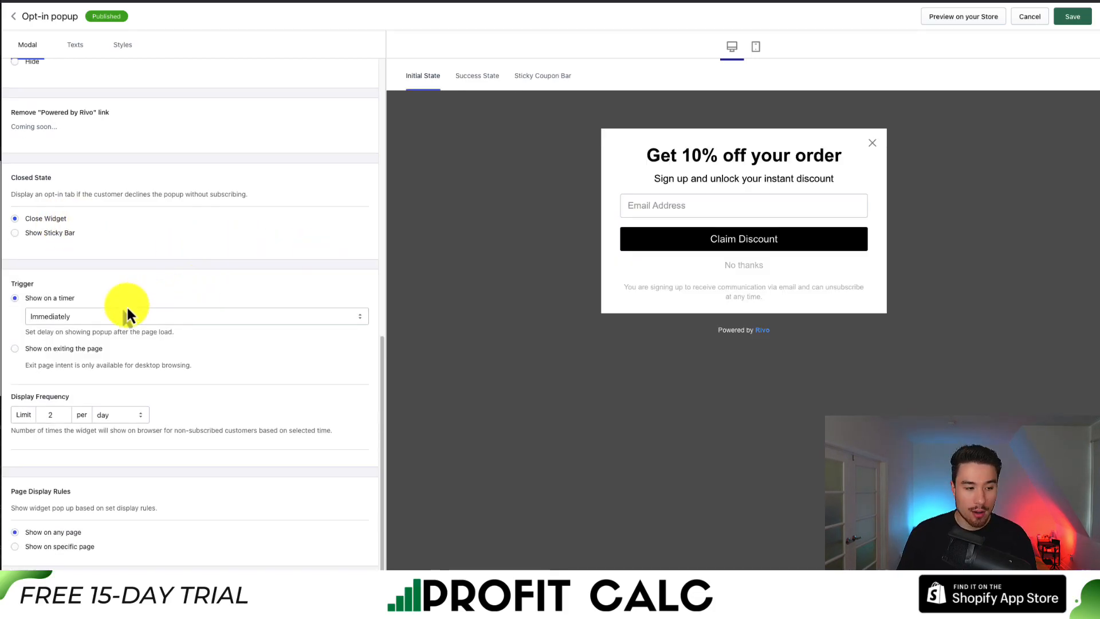
click(56, 319)
click(55, 414)
key(BackSpace)
text(1)
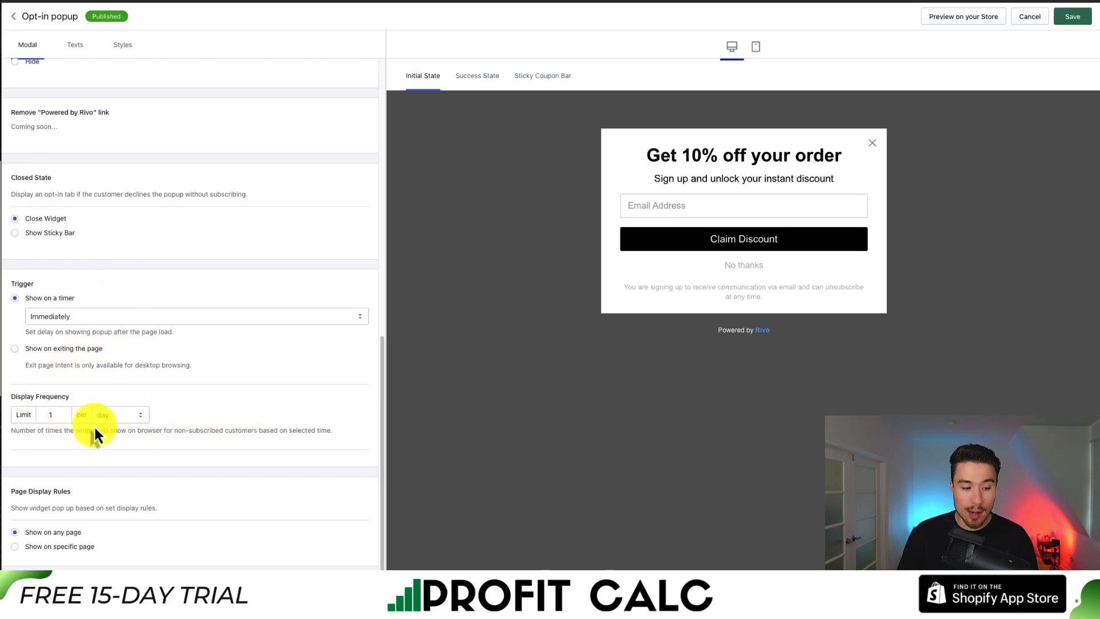
drag(59, 434, 274, 434)
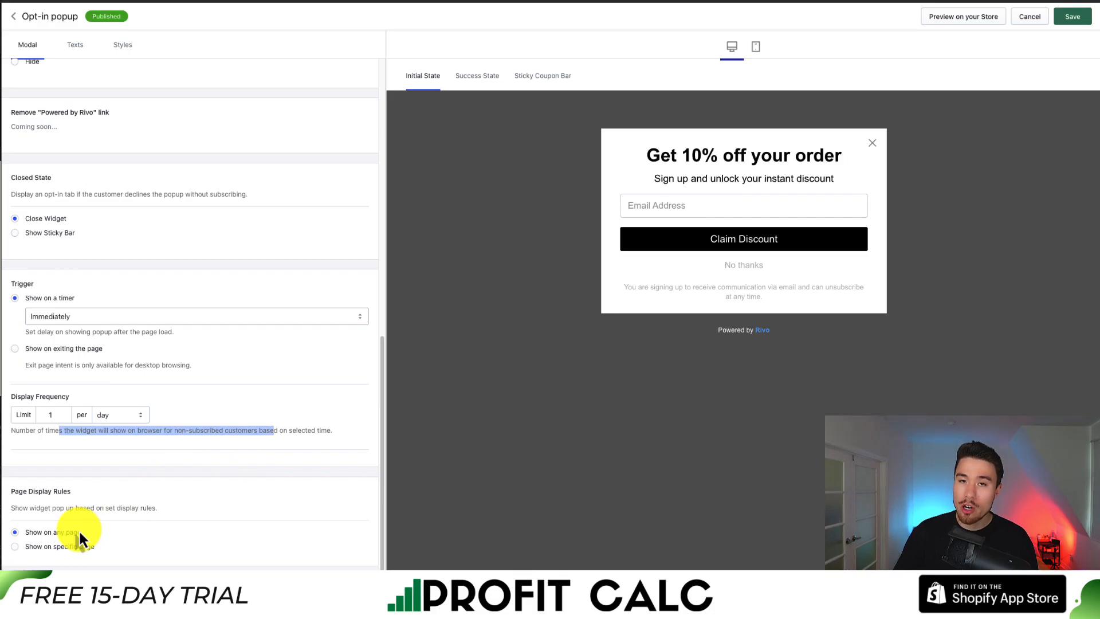
Step: Examine the popup's text settings for the initial state and the success state
scroll(79, 532, up, 9)
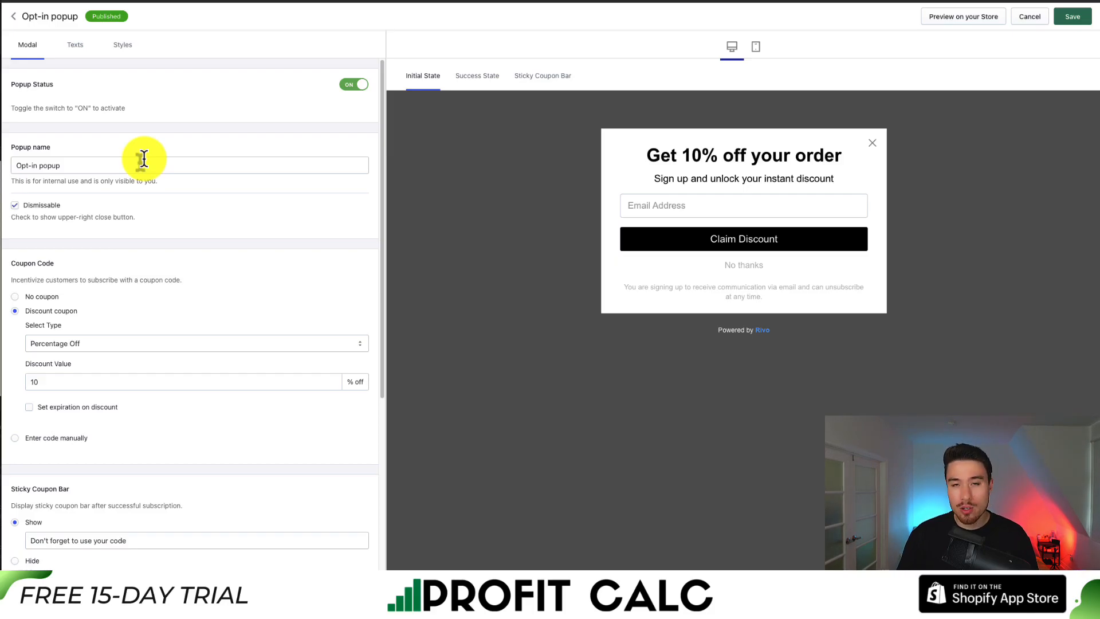
click(80, 44)
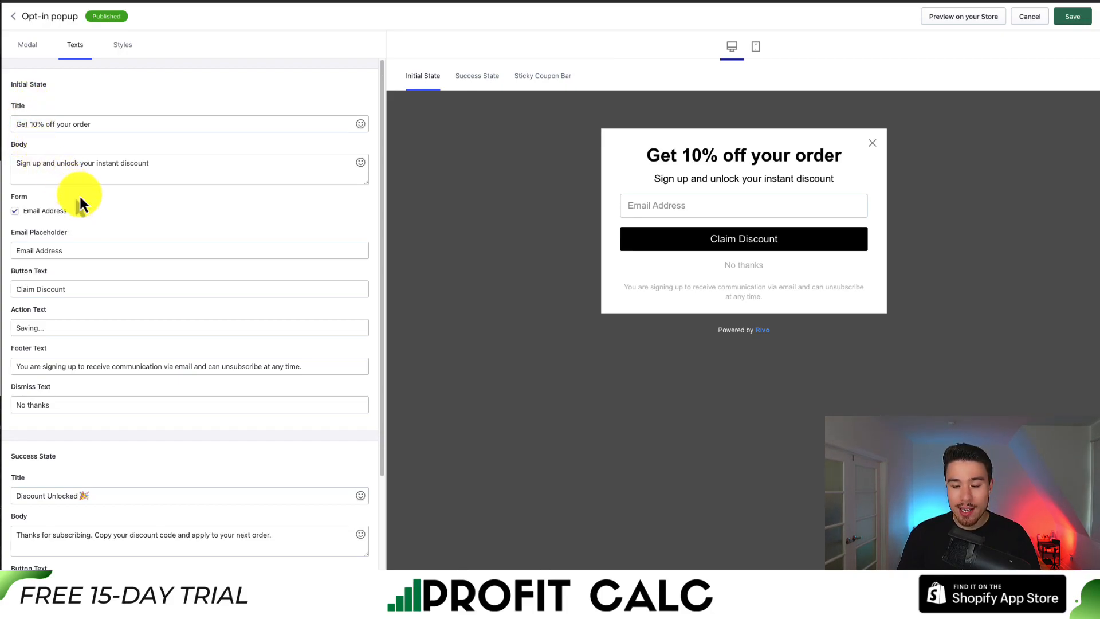
scroll(80, 198, down, 1)
scroll(80, 198, down, 1)
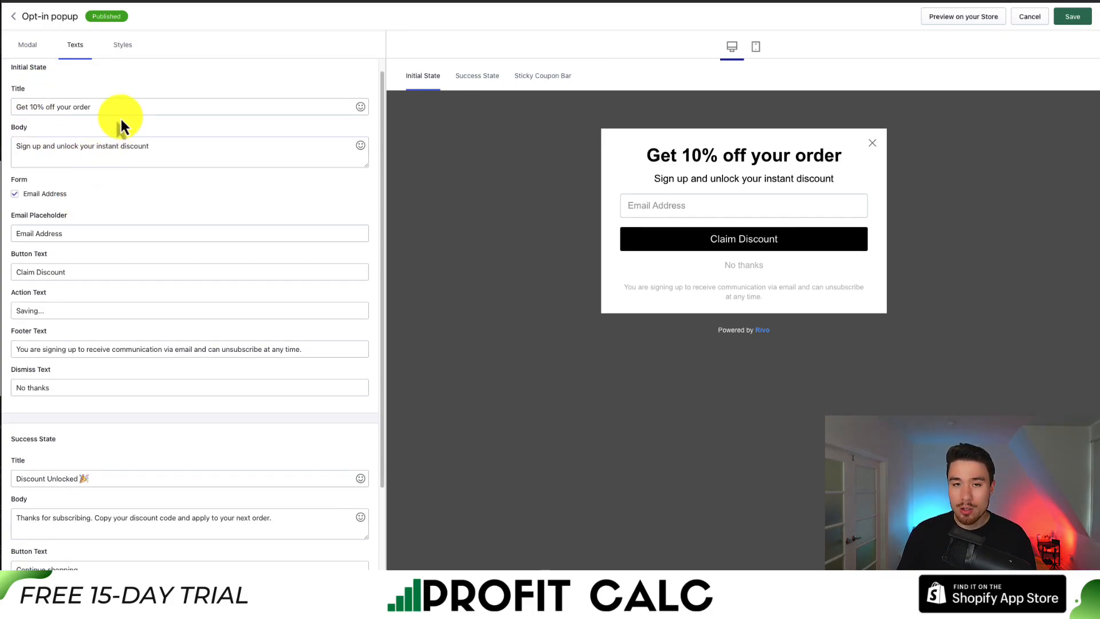
scroll(105, 190, down, 5)
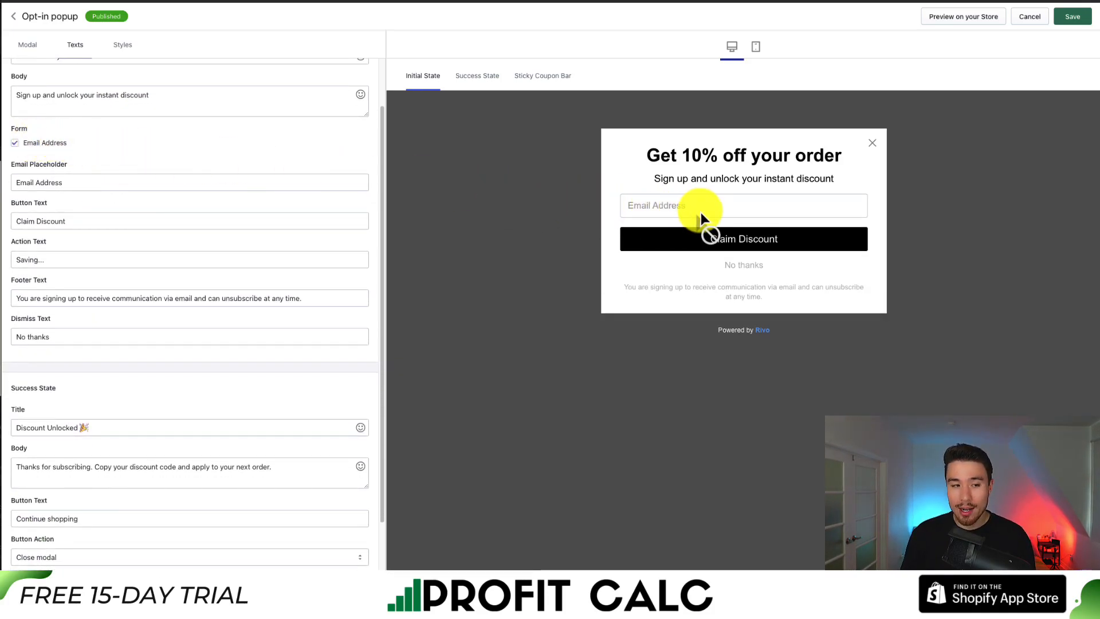
scroll(700, 211, down, 1)
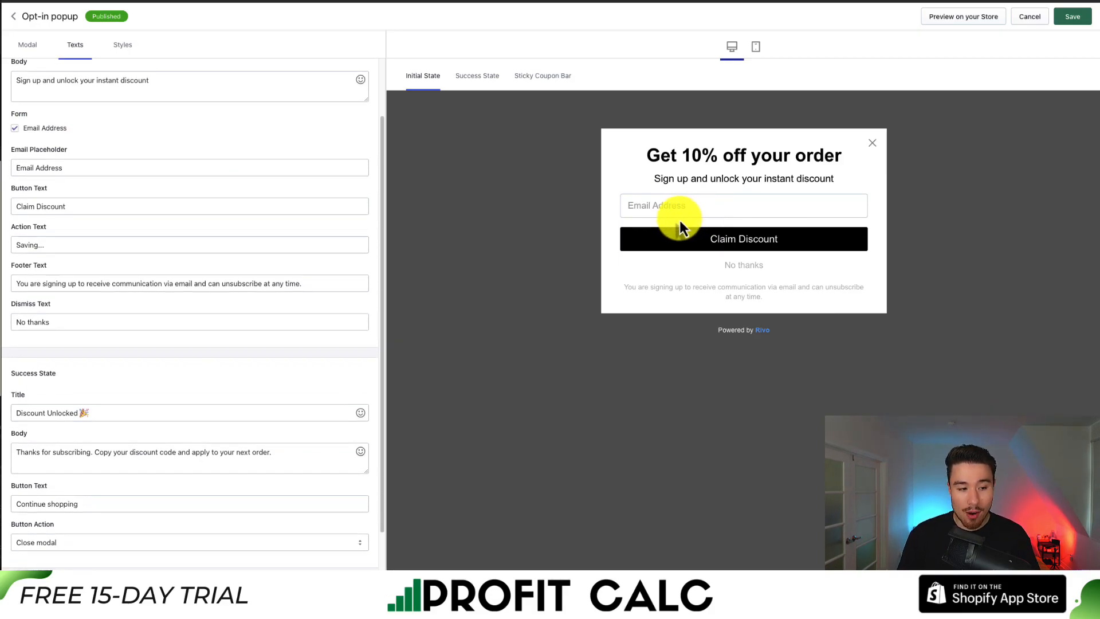
scroll(69, 412, down, 5)
drag(58, 385, 34, 385)
drag(26, 176, 64, 166)
scroll(86, 115, up, 5)
Step: Style the popup with the Lato font and a Large modal size, keeping the content alignment at Center
click(122, 46)
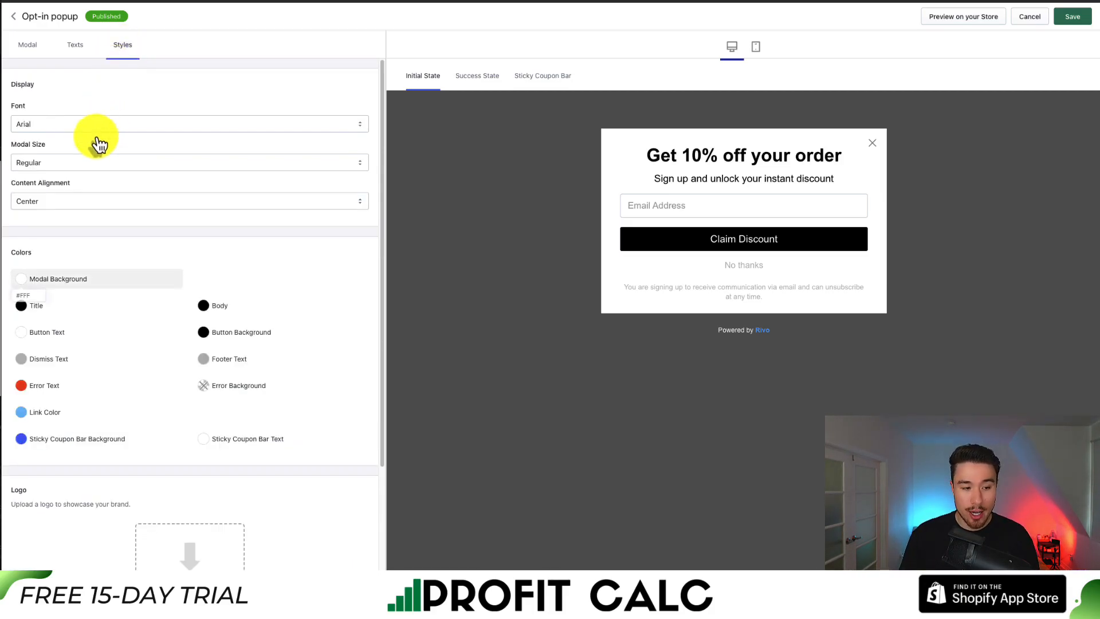
click(49, 307)
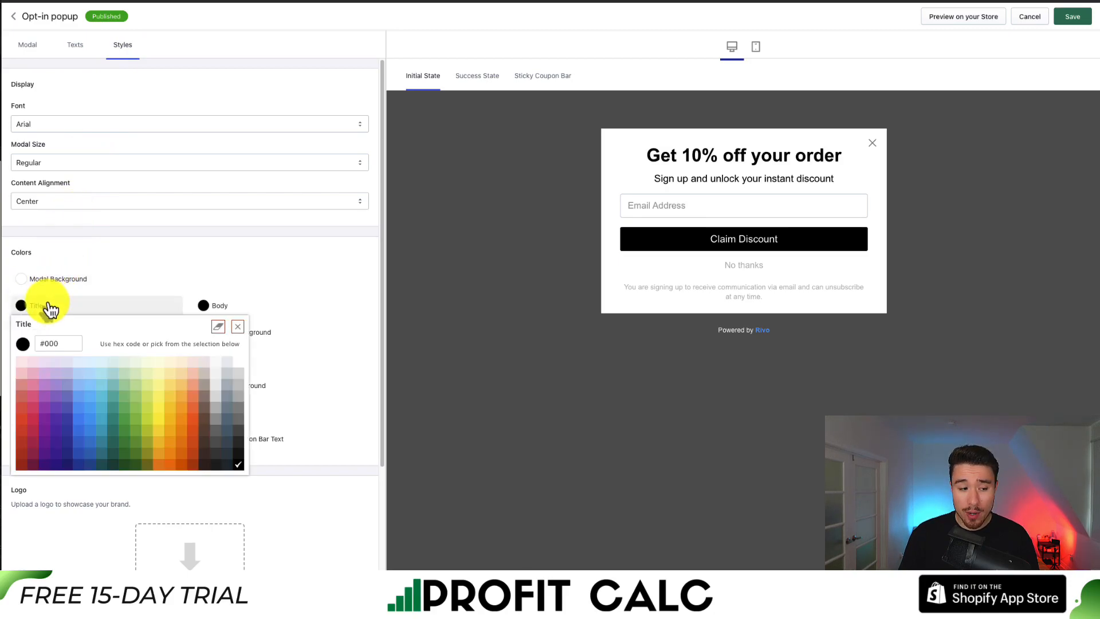
click(126, 235)
click(63, 125)
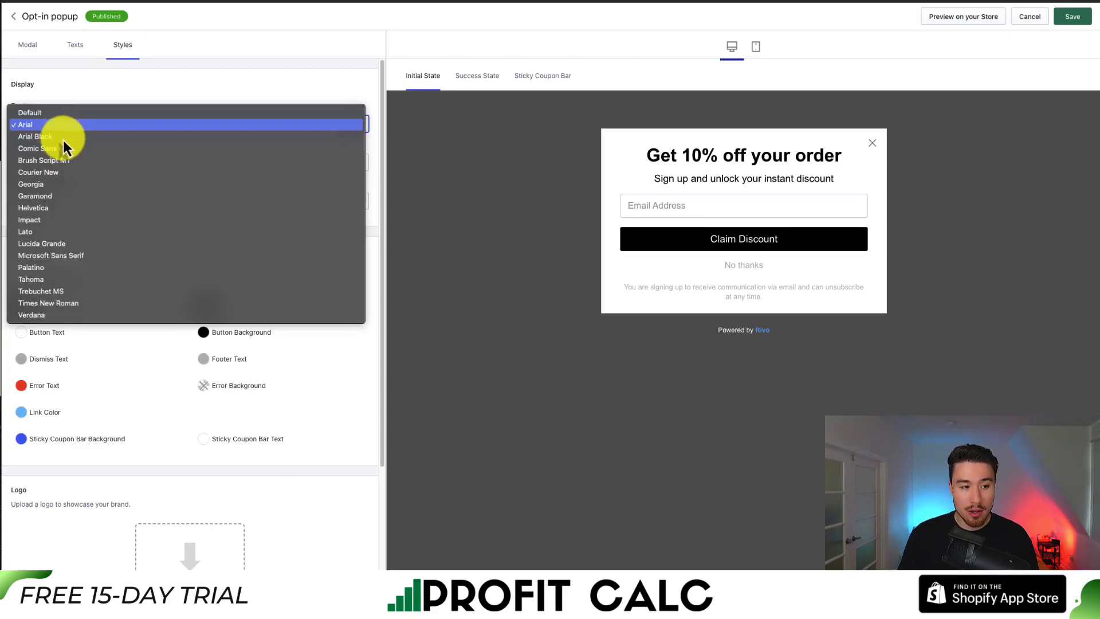
click(45, 235)
click(32, 171)
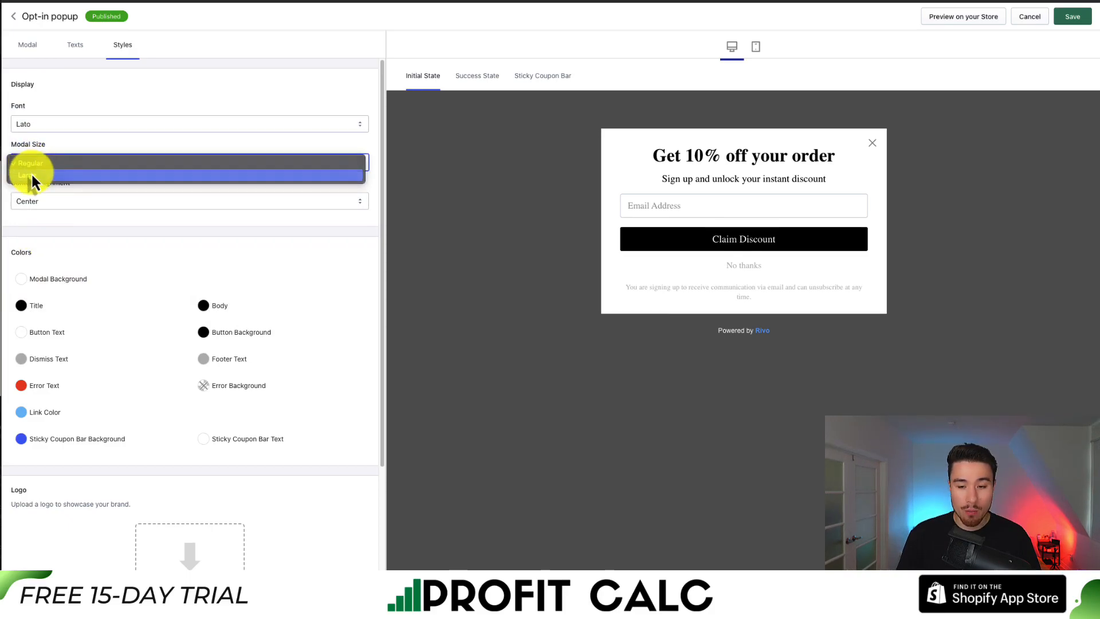
click(31, 172)
click(34, 201)
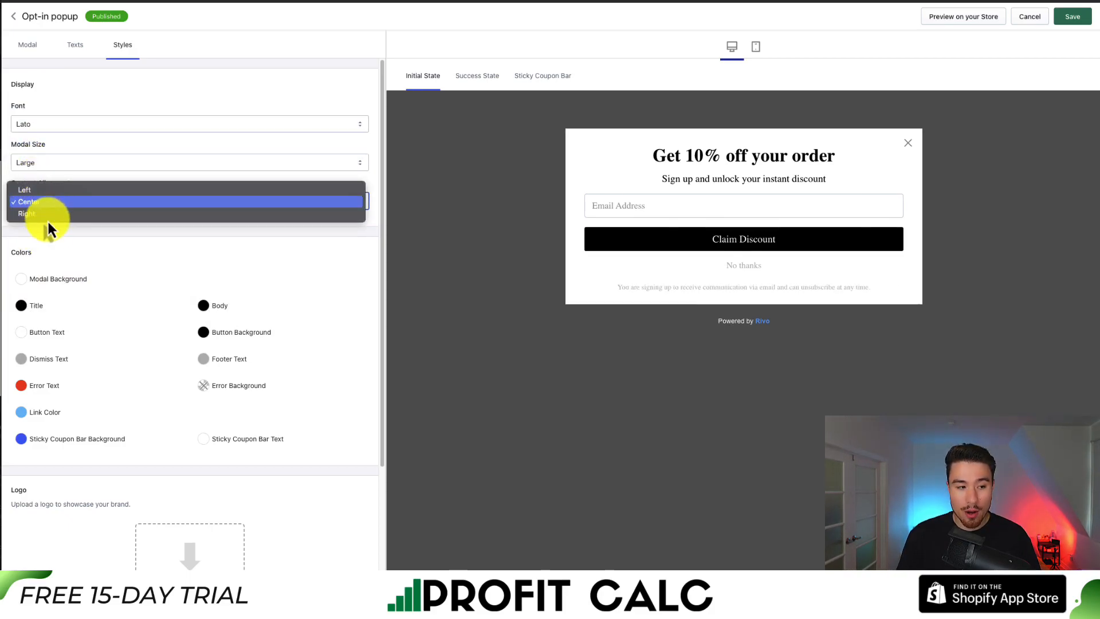
click(45, 210)
Step: Set the popup's font to Arial
scroll(62, 241, down, 2)
scroll(34, 148, up, 2)
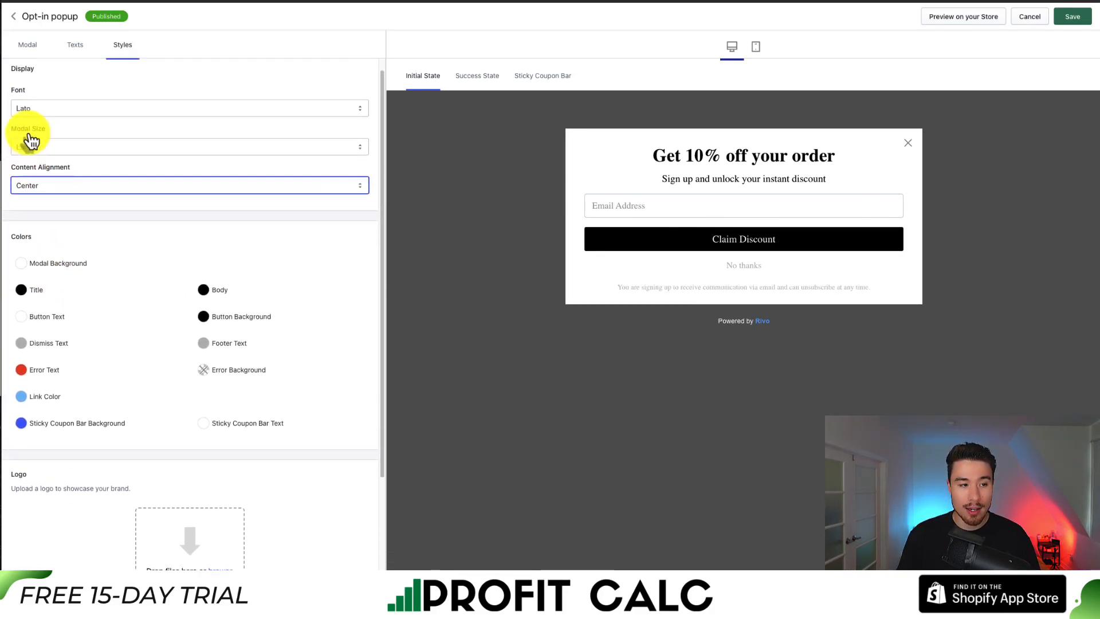
click(34, 124)
click(57, 196)
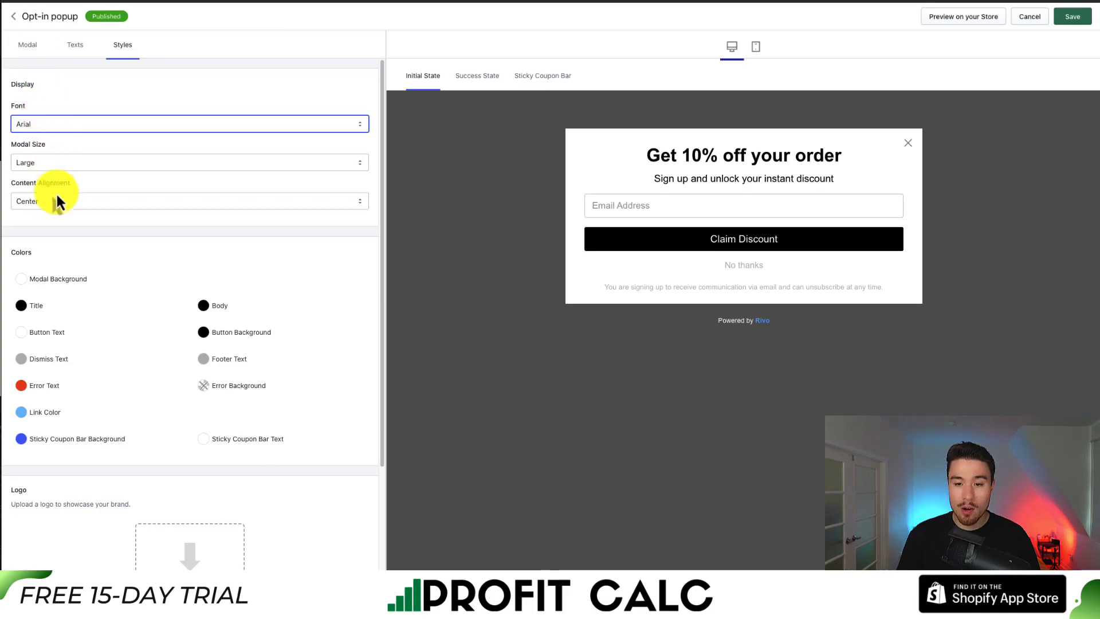
Step: Upload a logo image for the popup from the computer
scroll(61, 229, down, 3)
scroll(63, 235, down, 4)
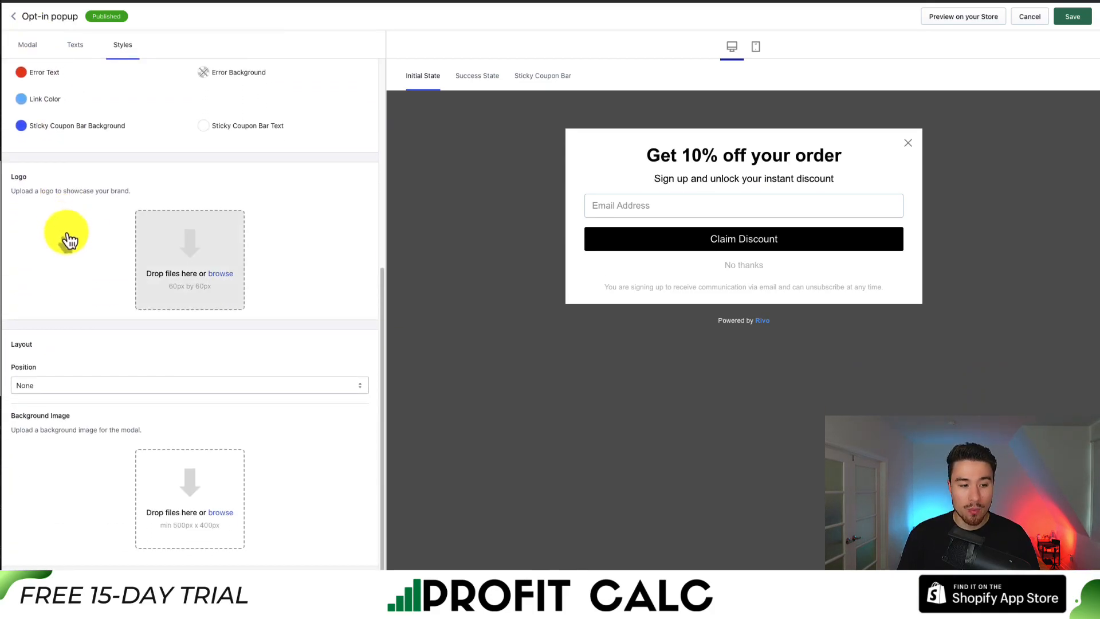
click(209, 279)
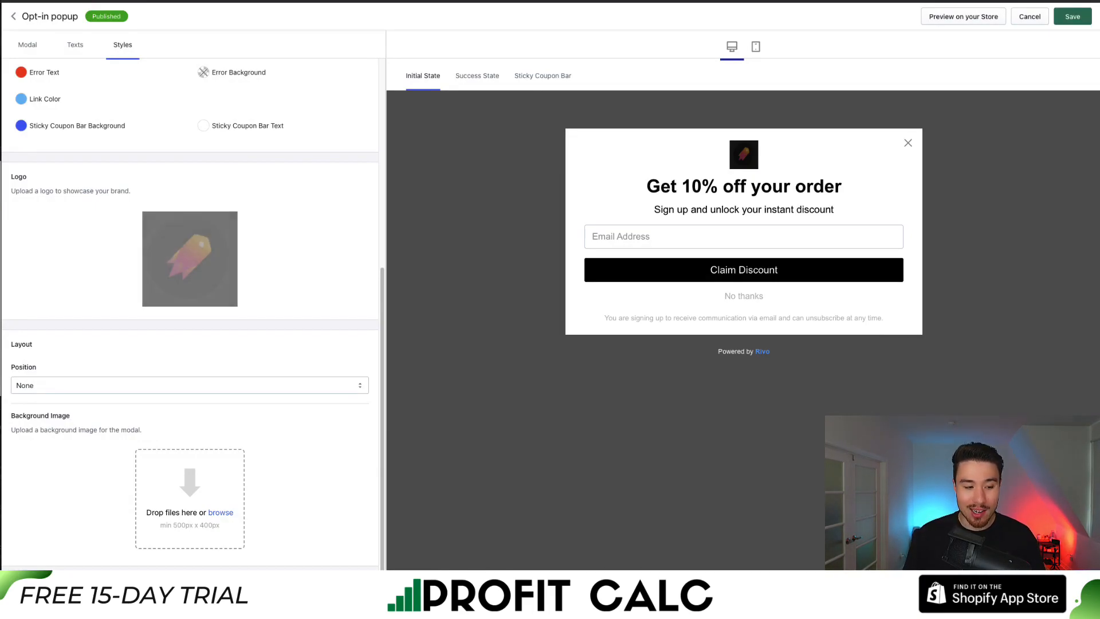
Step: Save the popup's style settings and preview its Success State, Sticky Coupon Bar and Initial State
scroll(124, 390, up, 5)
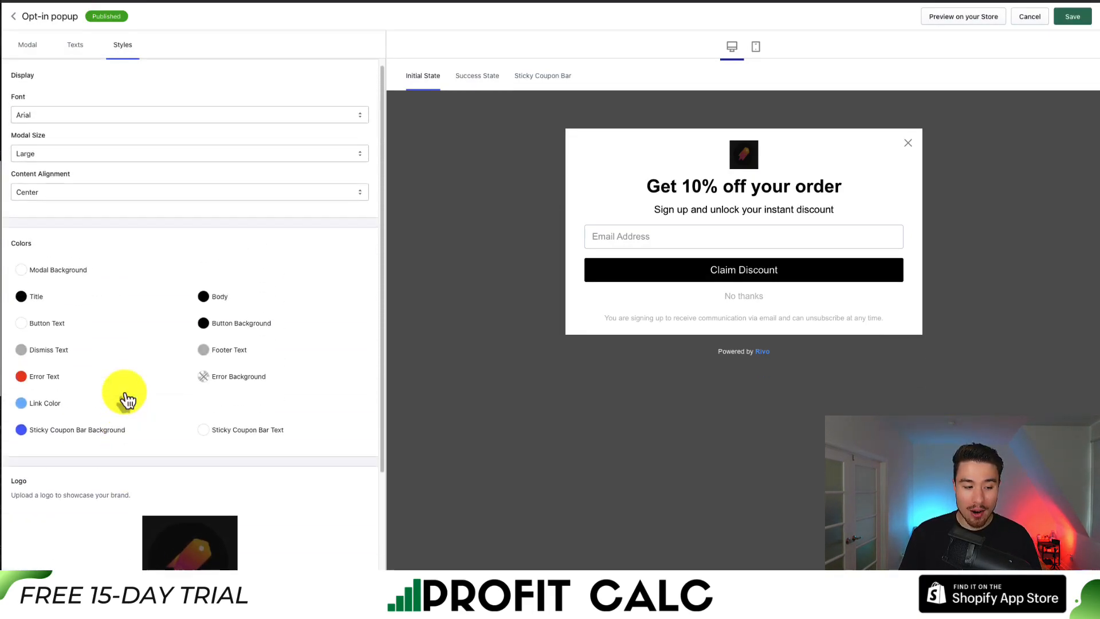
click(1071, 18)
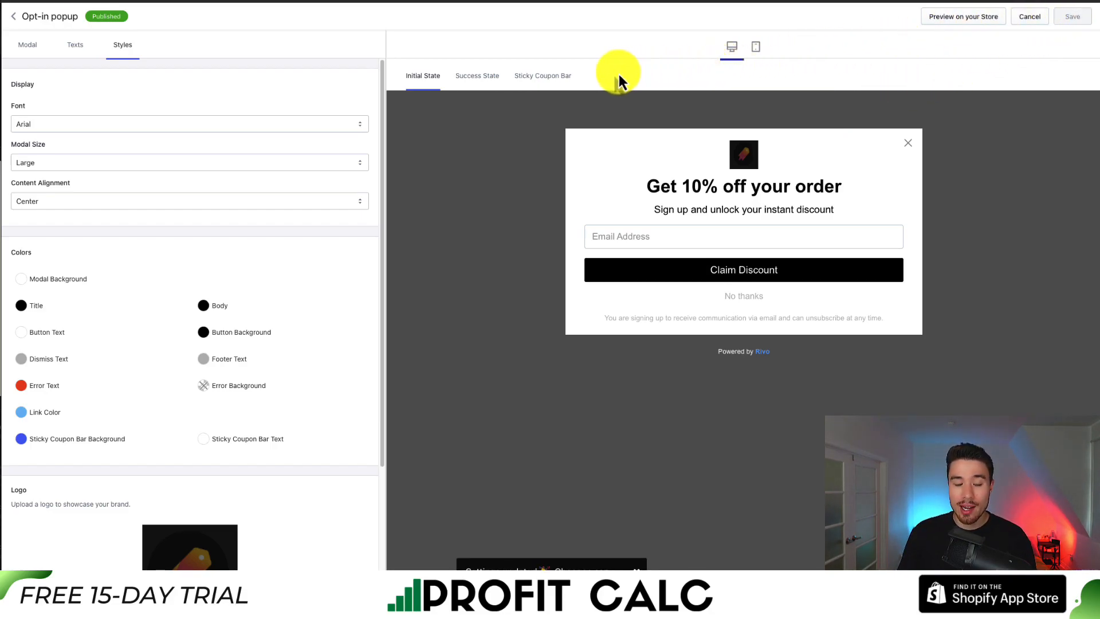
click(470, 83)
click(519, 86)
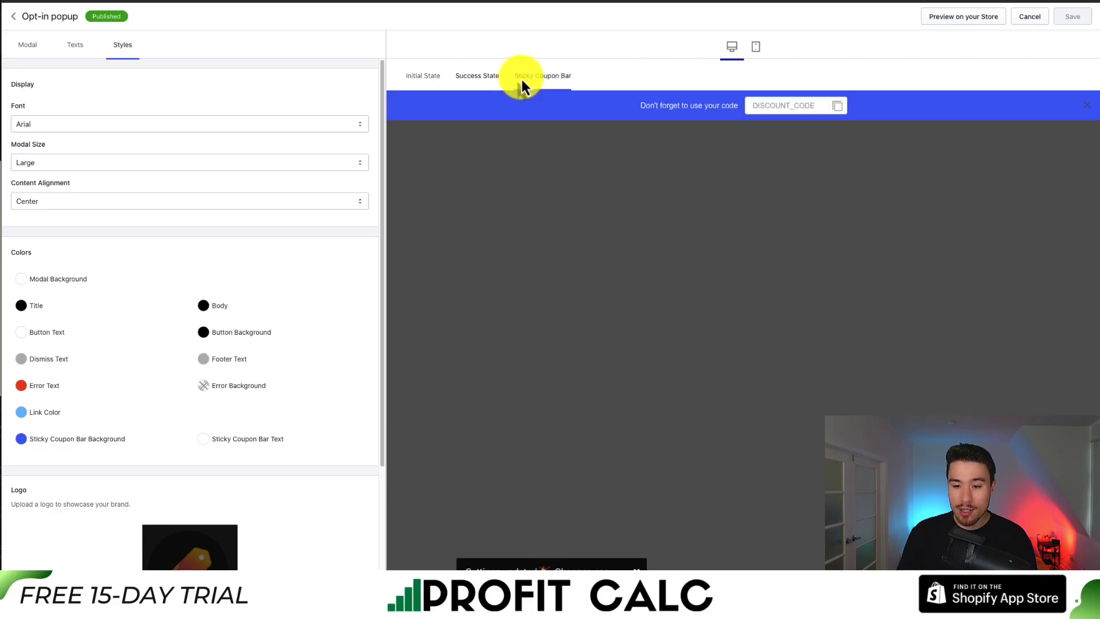
drag(432, 81, 429, 81)
click(424, 77)
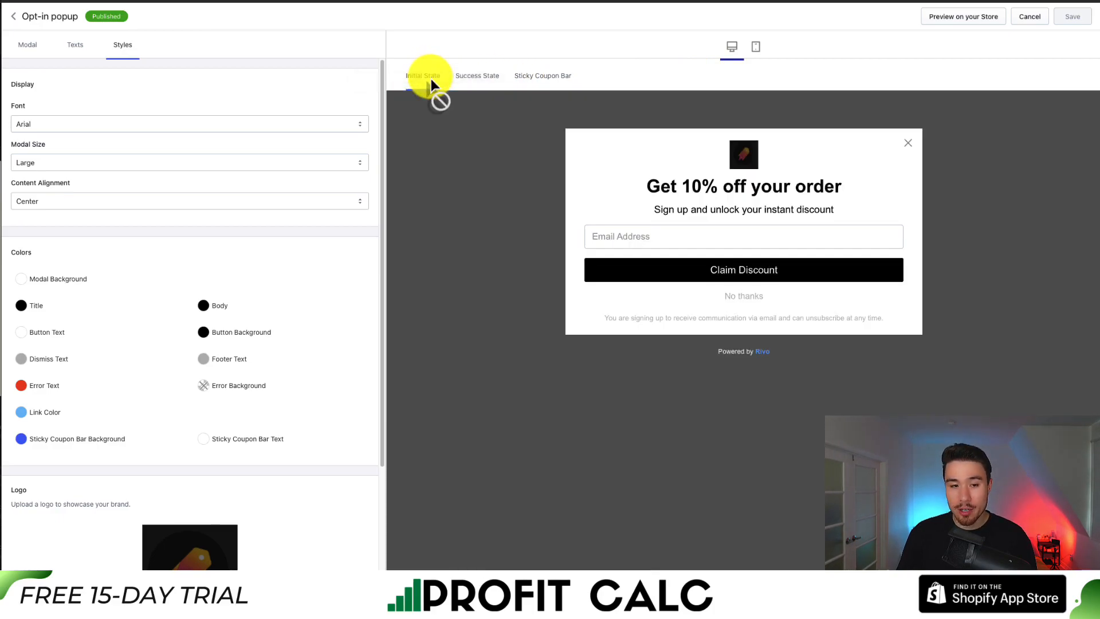
Step: Change the sticky coupon bar's background to dark grey, check it in the bar's preview and save the settings
click(21, 439)
scroll(22, 450, down, 3)
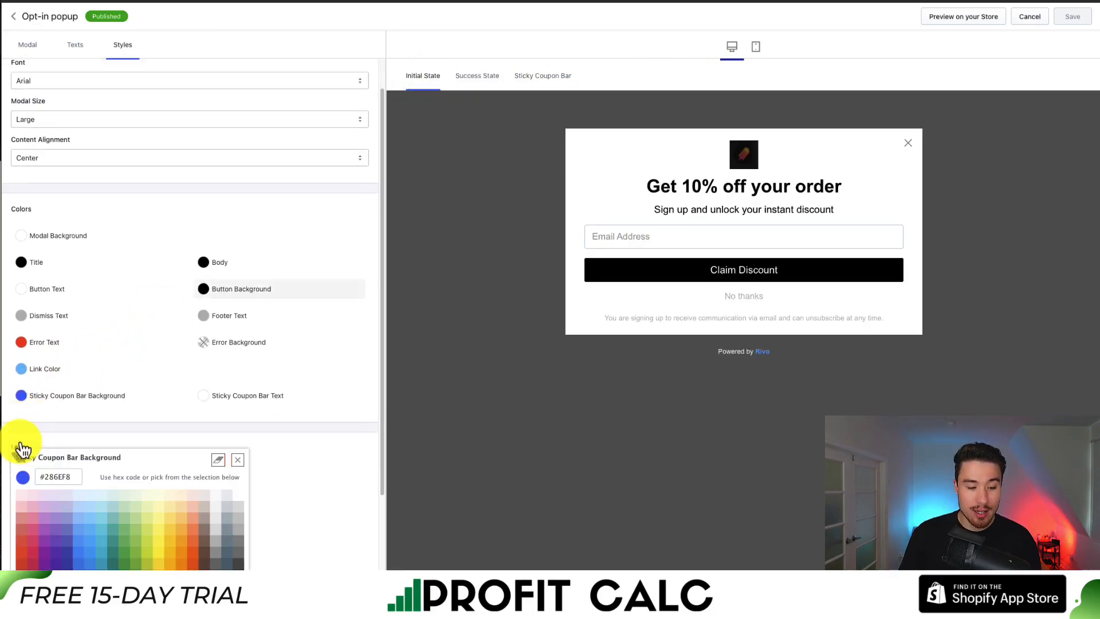
click(244, 560)
click(552, 78)
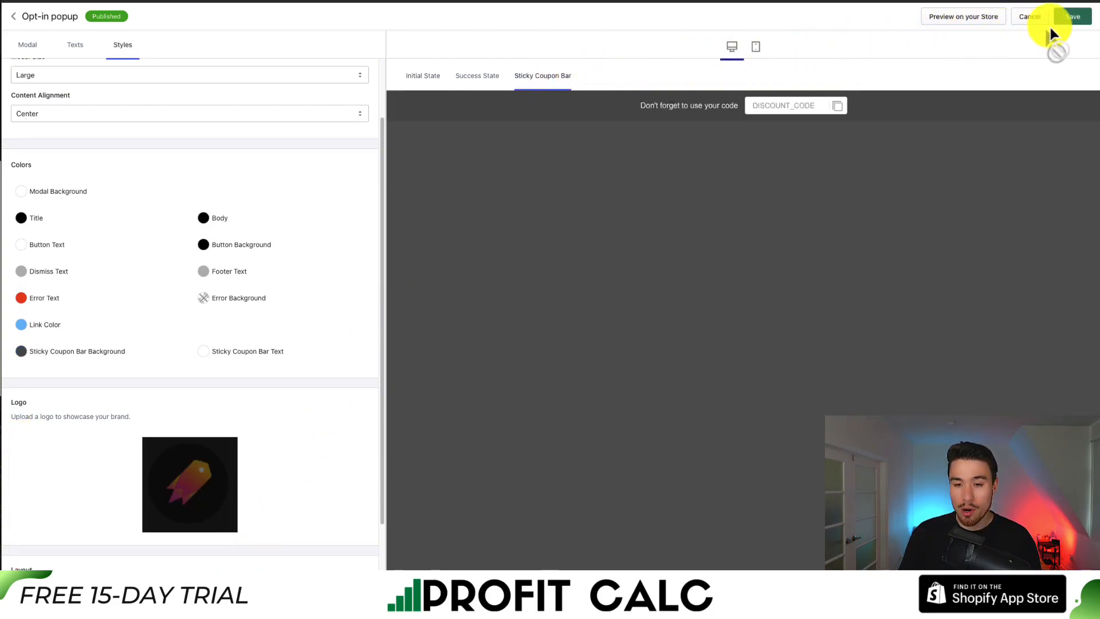
click(1084, 30)
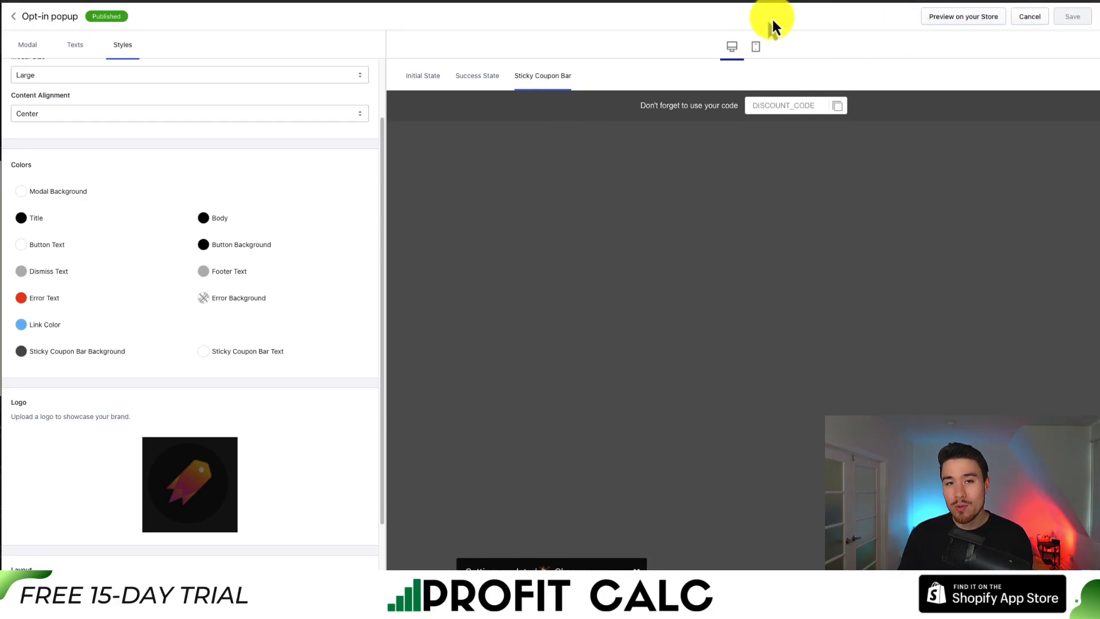
Step: Preview the popup on the live store and claim the discount with a test email address
click(956, 18)
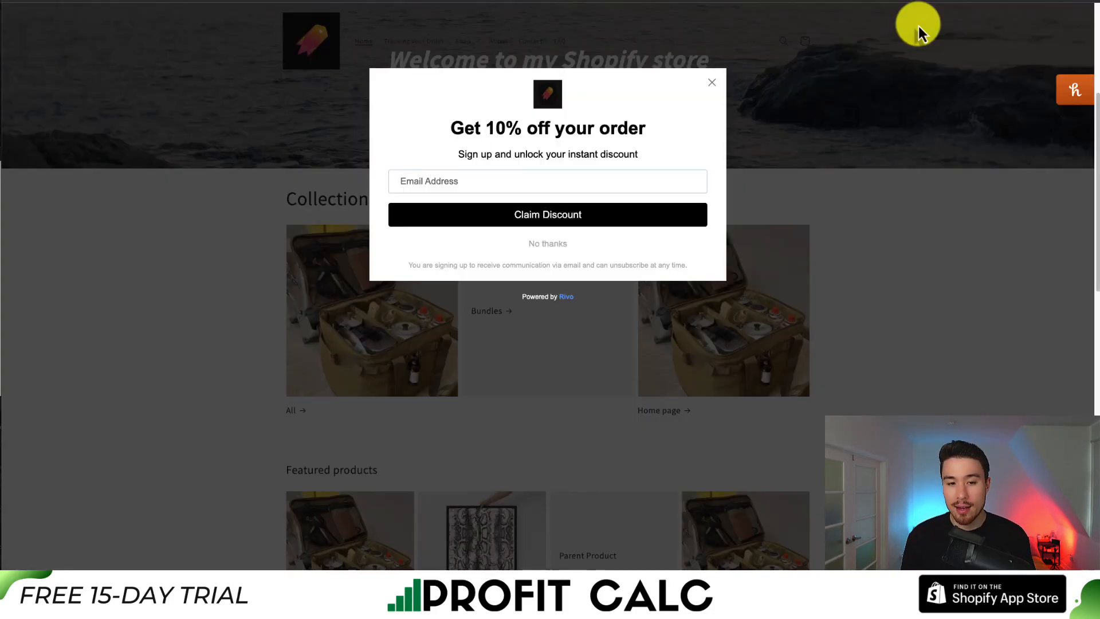
drag(451, 128, 635, 130)
click(467, 117)
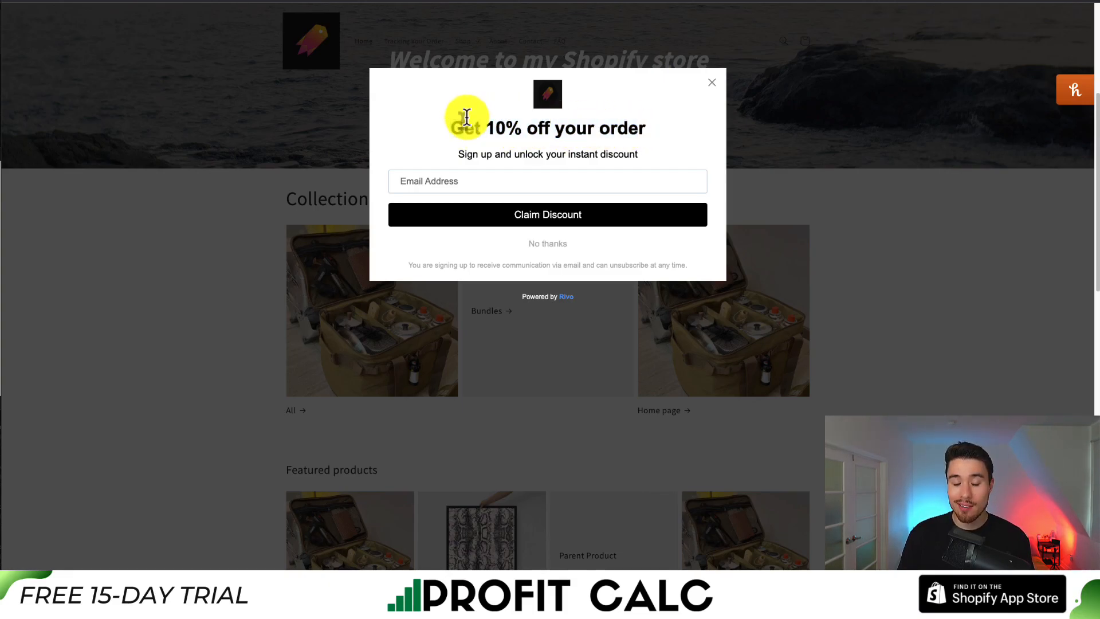
click(457, 177)
text(test@gmail.com)
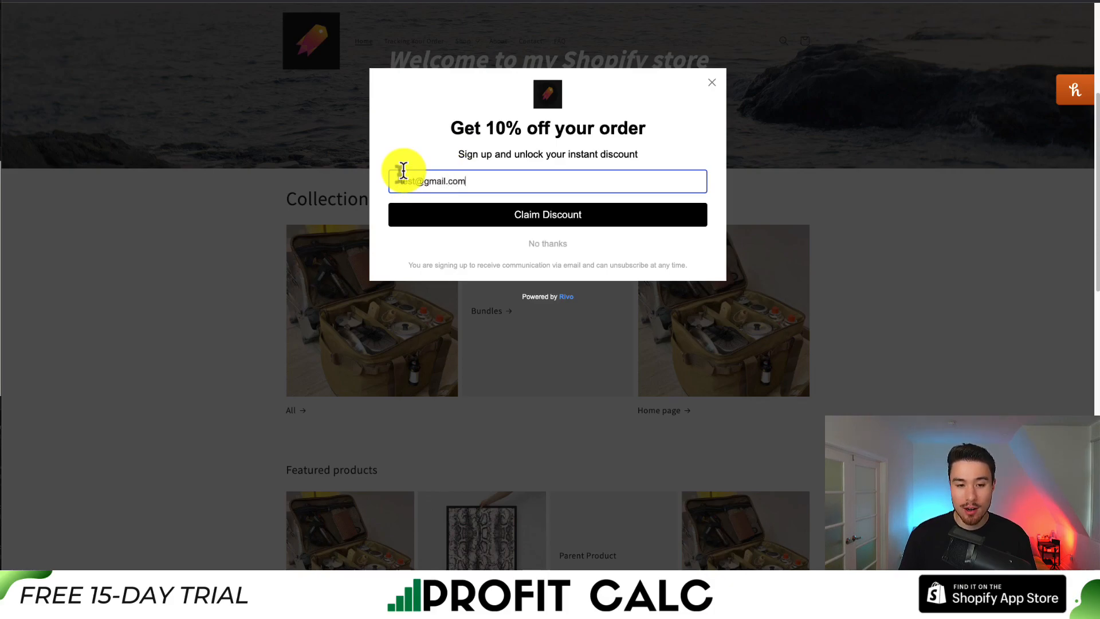
click(452, 221)
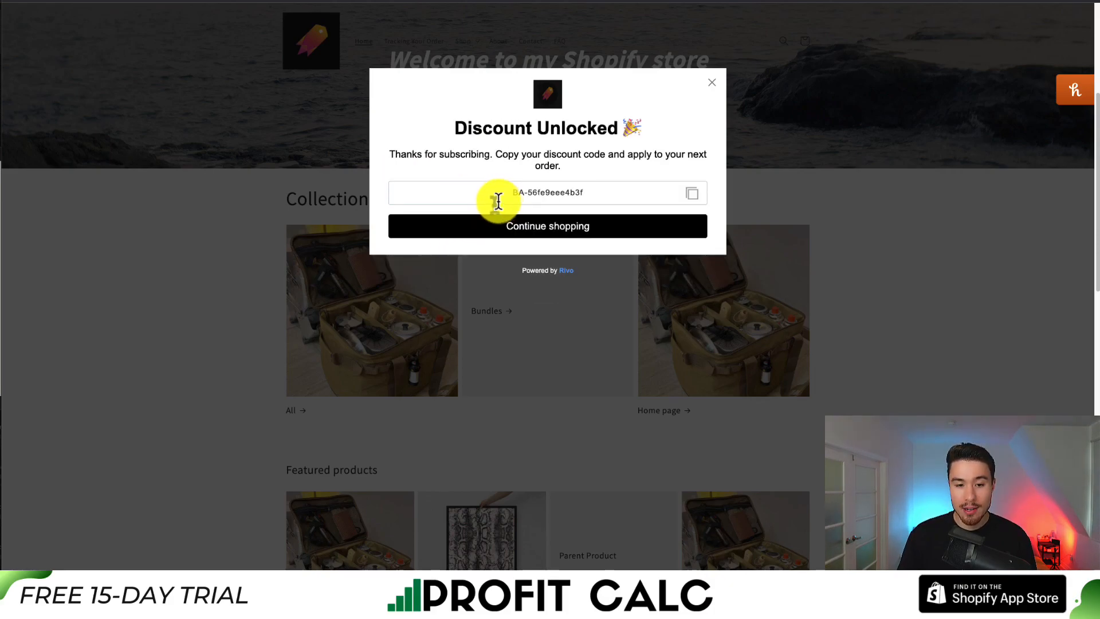
Step: Copy the unlocked discount code, then continue shopping and look over the store page with its sticky coupon bar
drag(483, 191, 595, 193)
click(691, 195)
click(486, 228)
scroll(485, 224, up, 5)
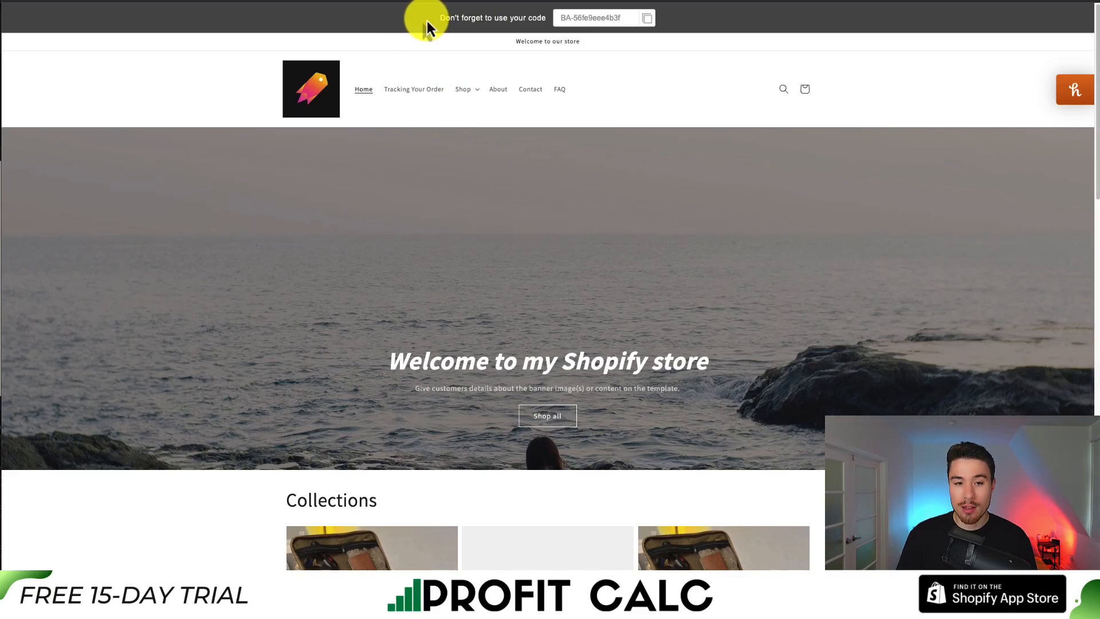
scroll(483, 52, down, 5)
scroll(483, 52, down, 8)
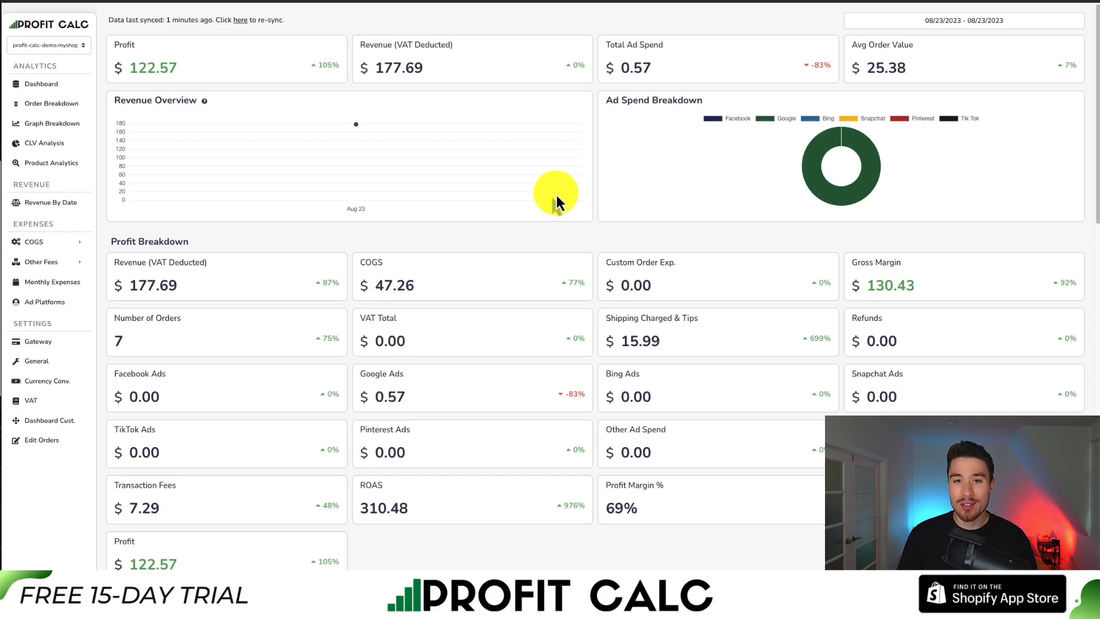
Step: In Profit Calc, set the dashboard's date range to 08/17/2023 - 08/23/2023 and look over the profit figures
click(982, 20)
click(1029, 71)
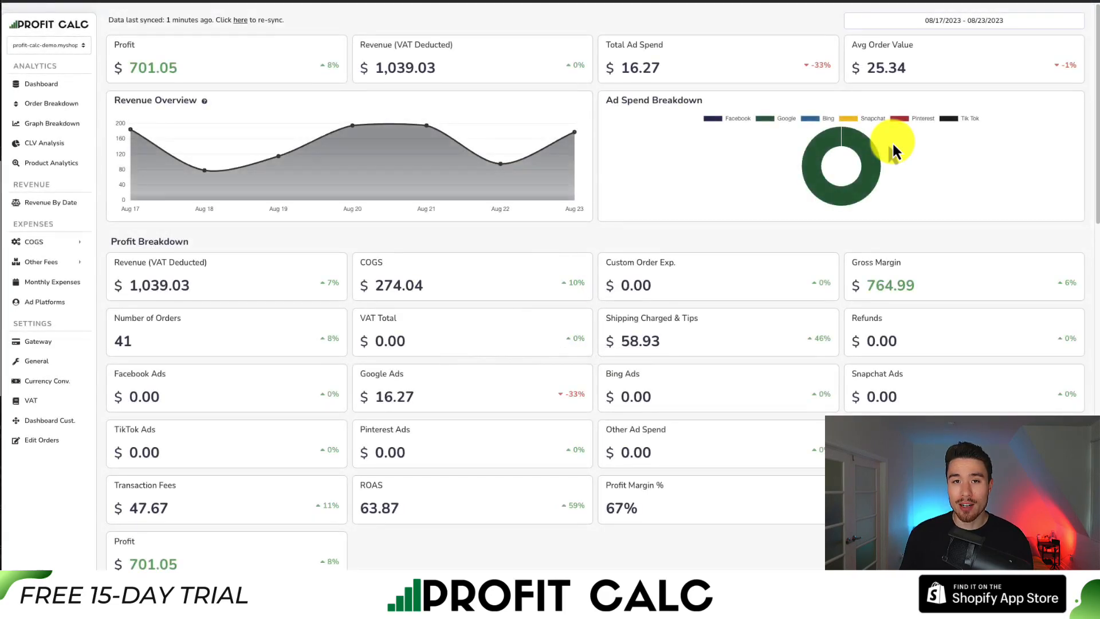
scroll(1088, 86, down, 1)
mouse_move(1096, 106)
mouse_down()
mouse_move(1093, 365)
mouse_move(1091, 94)
mouse_up()
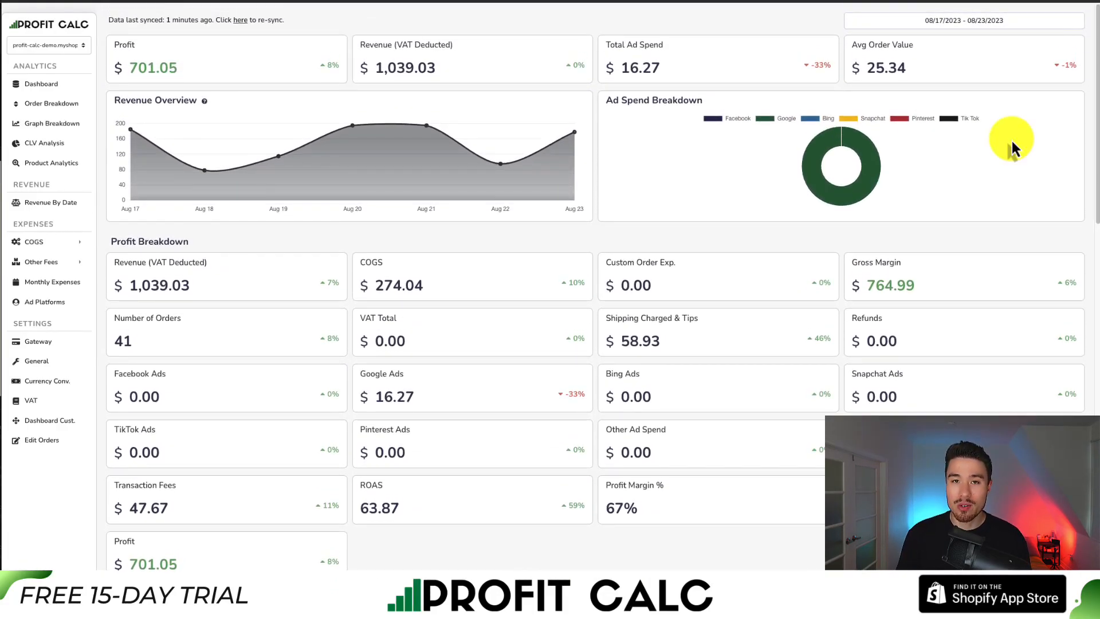